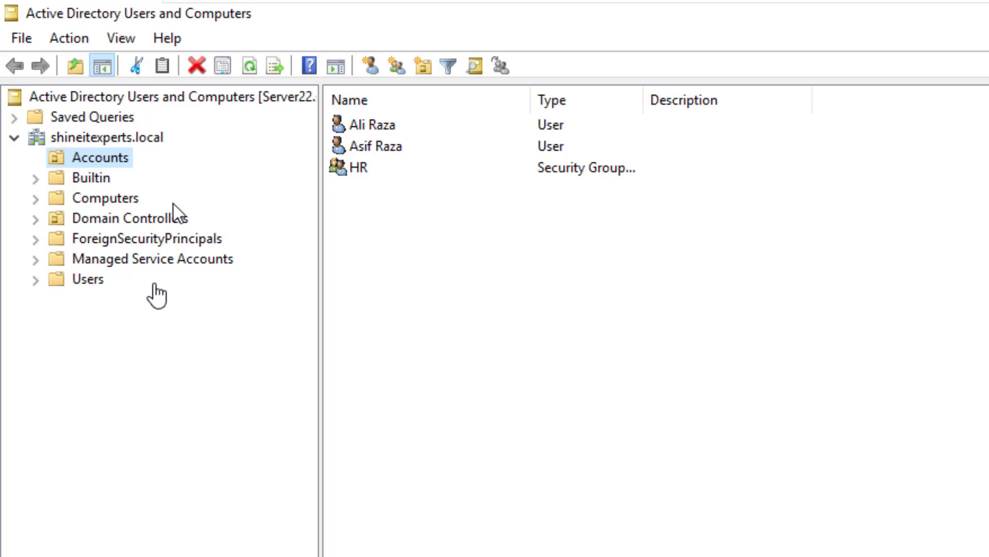
Step: Create an organizational unit named HR inside the Accounts organizational unit
{"action": "right_click", "coordinate": [105, 158]}
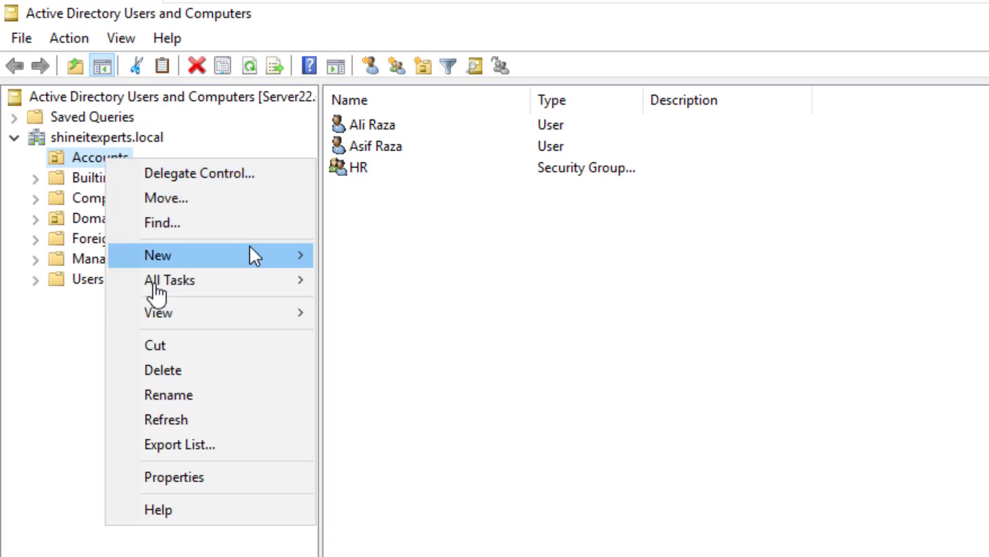
{"action": "mouse_move", "coordinate": [250, 246]}
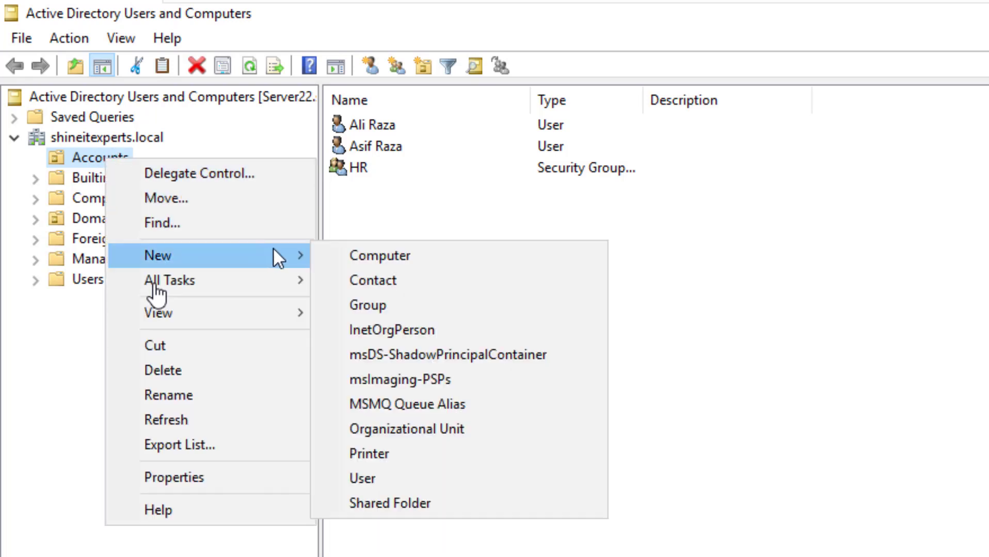
{"action": "left_click", "coordinate": [421, 431]}
{"action": "type", "text": "HR"}
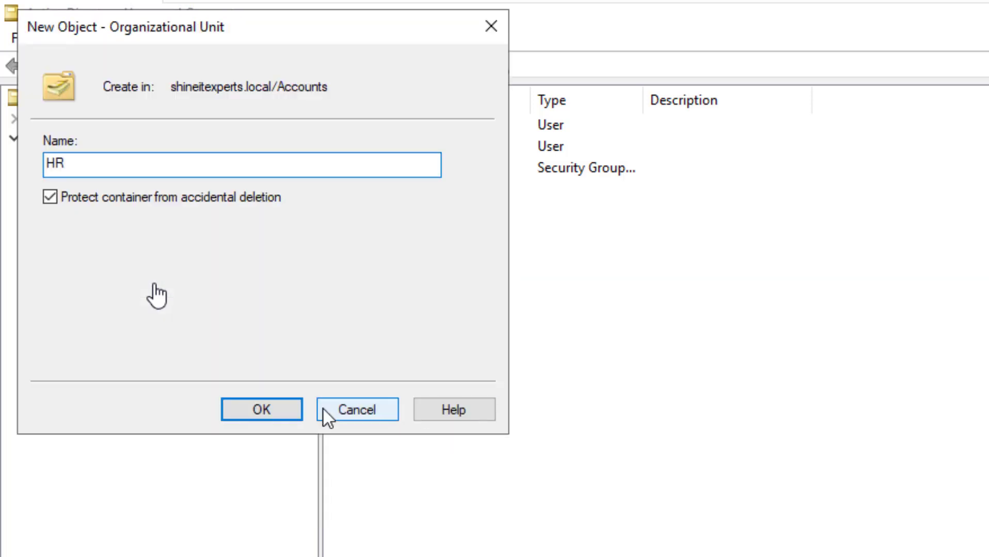
{"action": "left_click", "coordinate": [269, 410]}
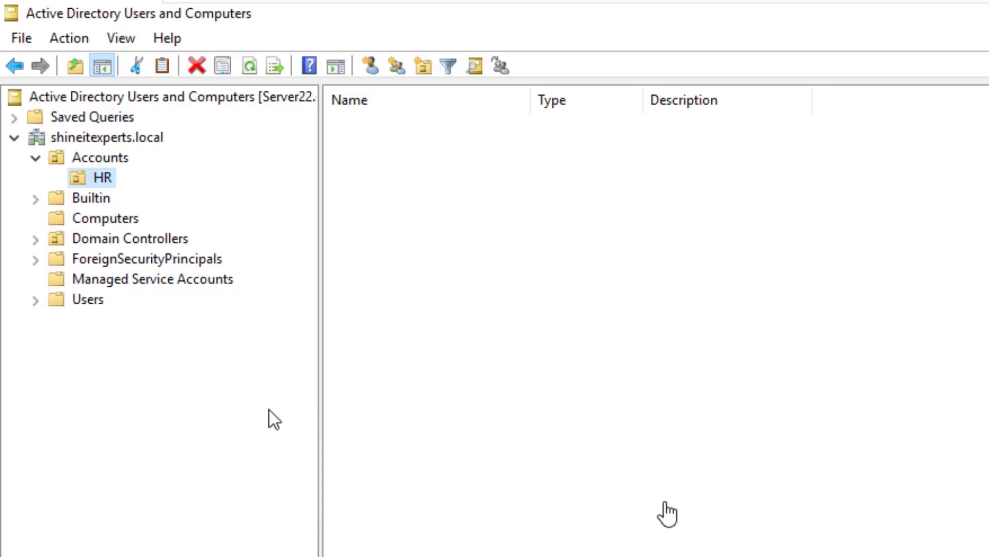
Step: Move the last user listed in Accounts into the HR organizational unit and open HR to check its contents
{"action": "left_click", "coordinate": [101, 158]}
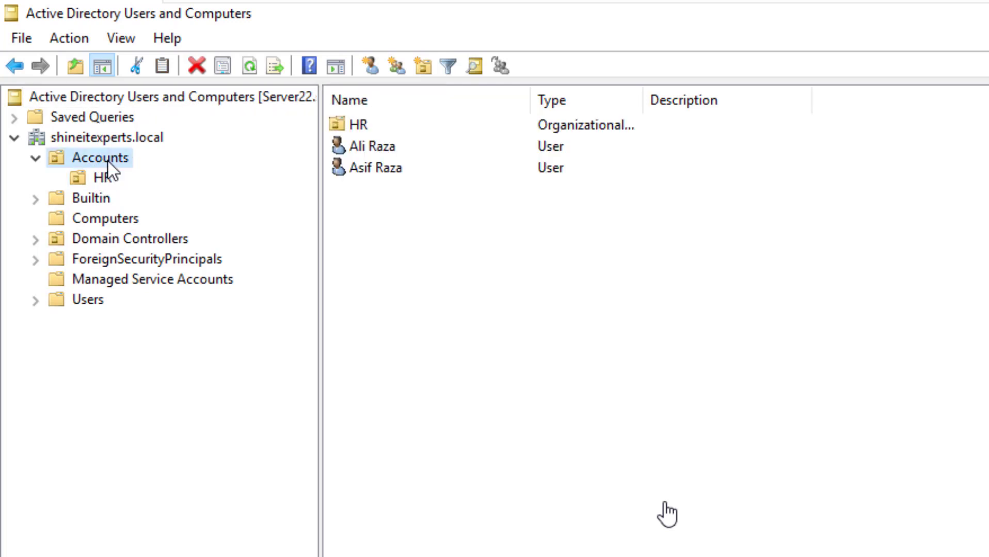
{"action": "left_click", "coordinate": [110, 179]}
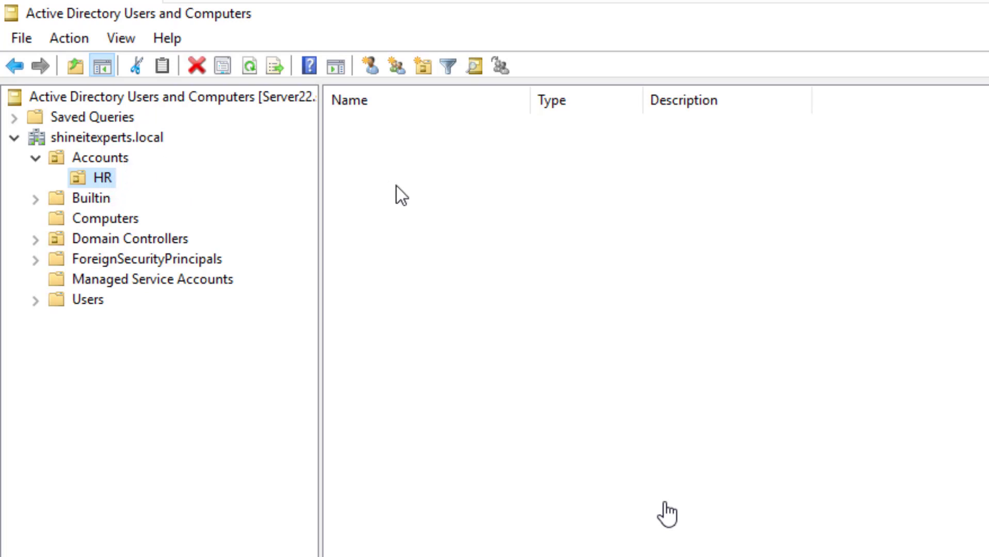
{"action": "left_click", "coordinate": [111, 158]}
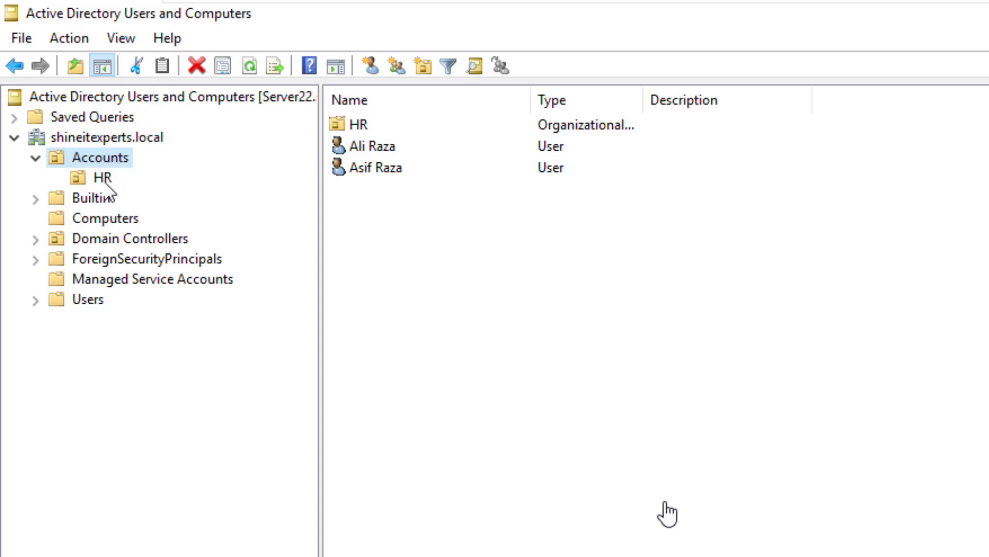
{"action": "left_click", "coordinate": [374, 170]}
{"action": "left_click_drag", "start_coordinate": [391, 167], "coordinate": [361, 124]}
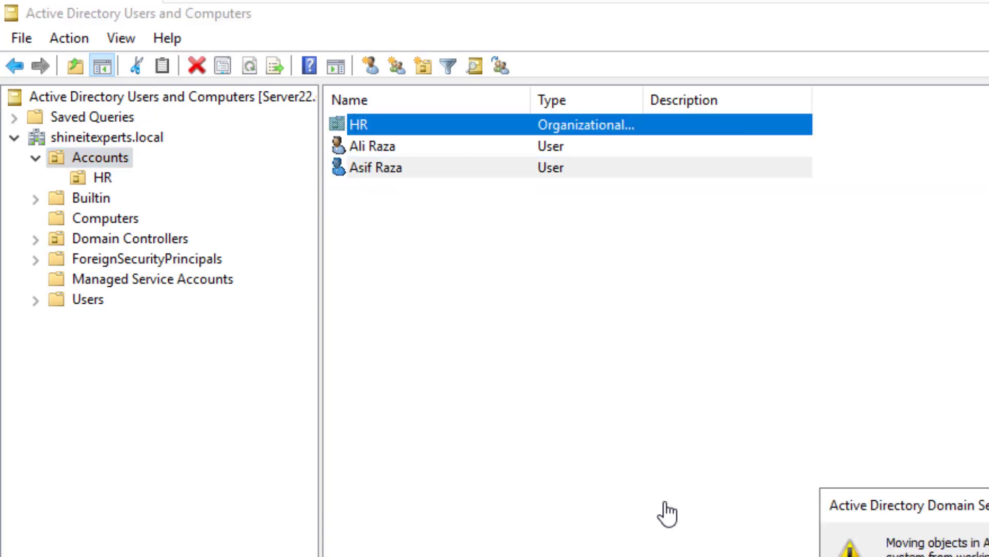
{"action": "key", "text": "Return"}
{"action": "left_click", "coordinate": [102, 178]}
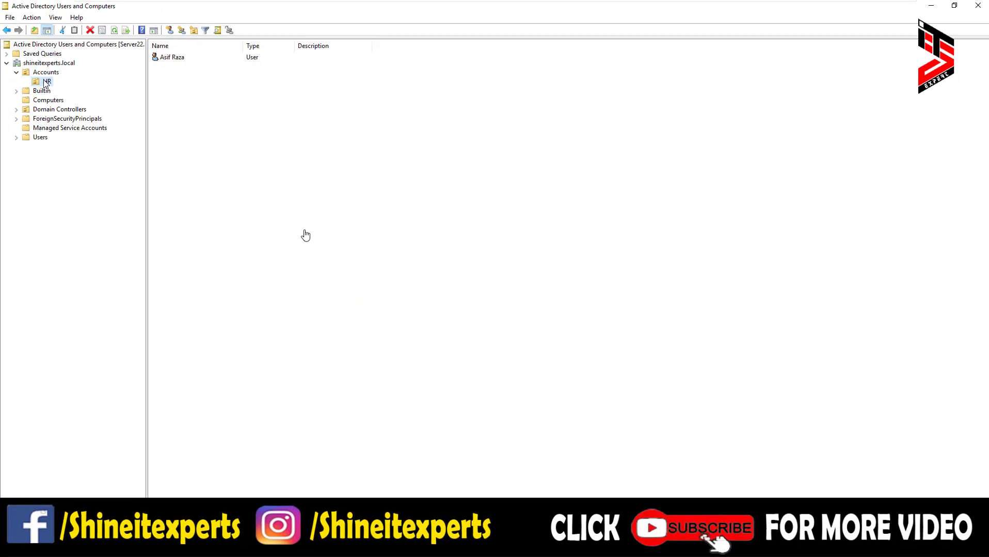
Step: Close Active Directory Users and Computers, switch to Group Policy Management and refresh the Accounts organizational unit
{"action": "left_click", "coordinate": [40, 73]}
{"action": "left_click", "coordinate": [979, 5]}
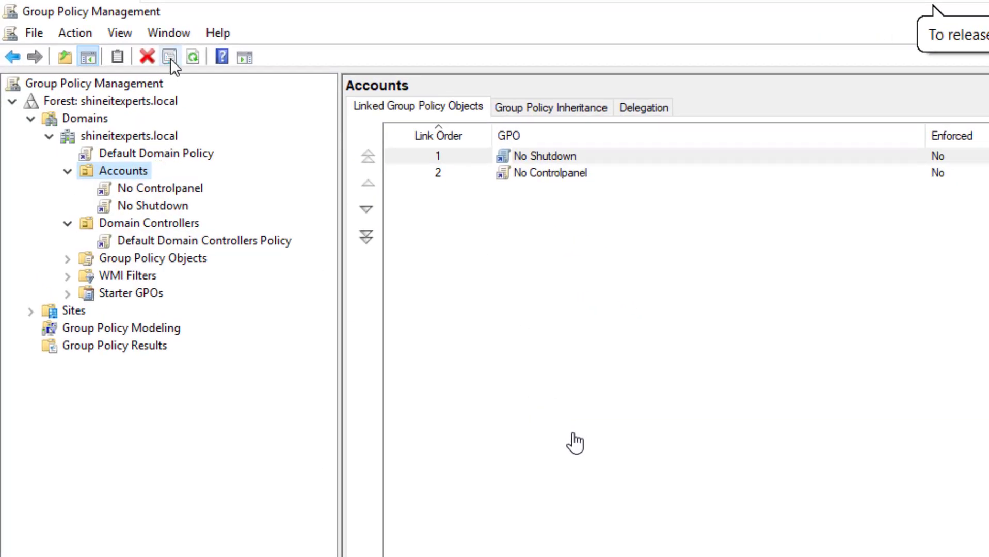
{"action": "left_click", "coordinate": [193, 56]}
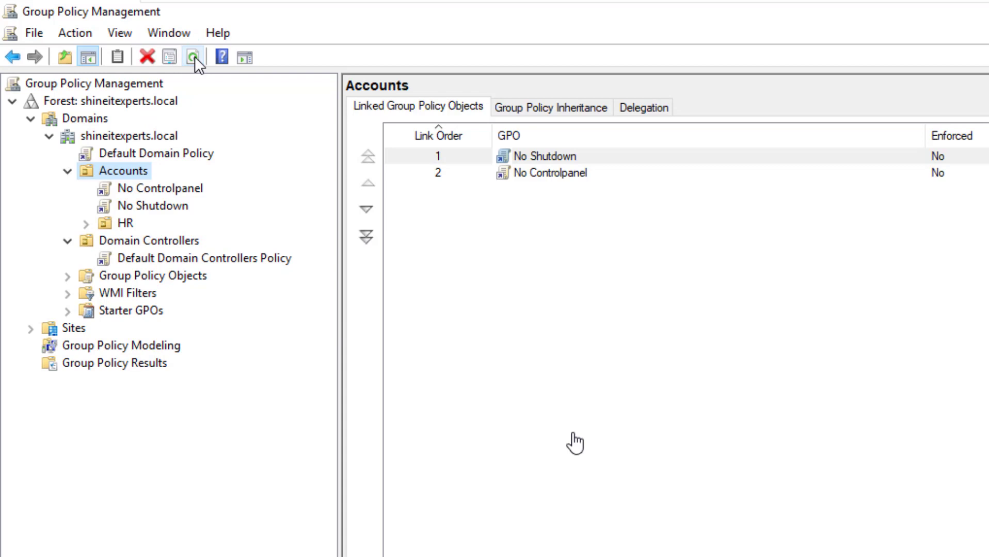
{"action": "left_click", "coordinate": [67, 172]}
{"action": "left_click", "coordinate": [67, 172]}
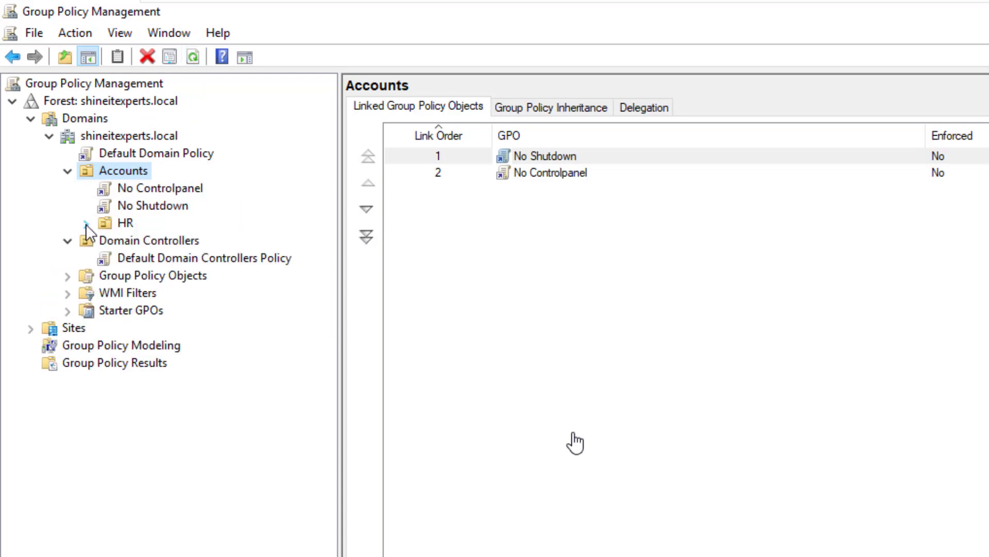
Step: Examine the group policy links of HR and Accounts, plus the No Controlpanel and Default Domain Policy objects
{"action": "left_click", "coordinate": [126, 223]}
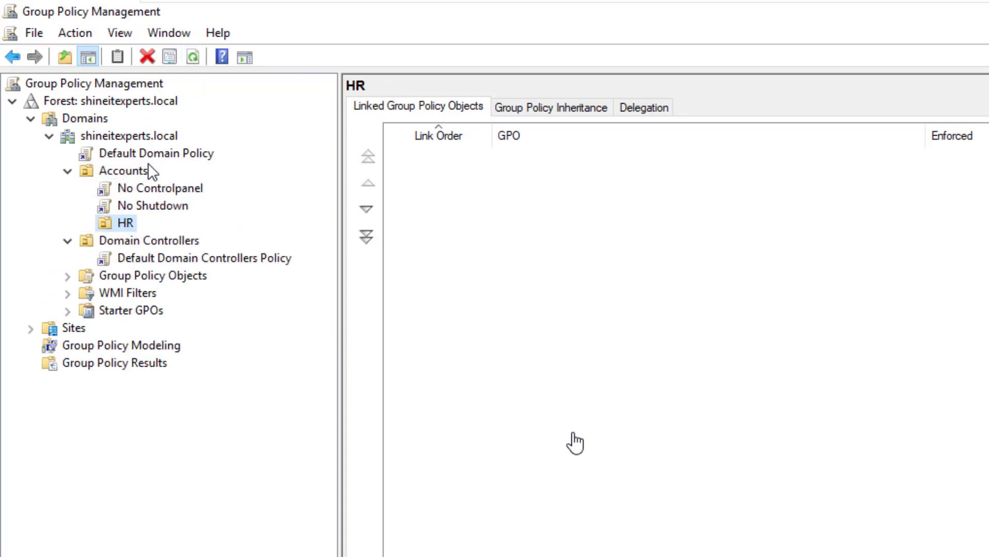
{"action": "left_click", "coordinate": [127, 189]}
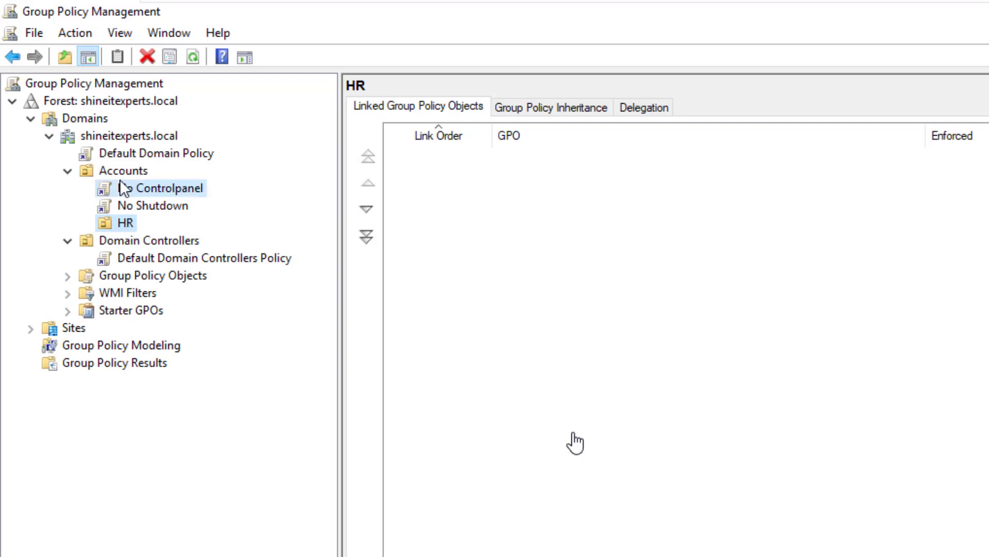
{"action": "left_click", "coordinate": [988, 553]}
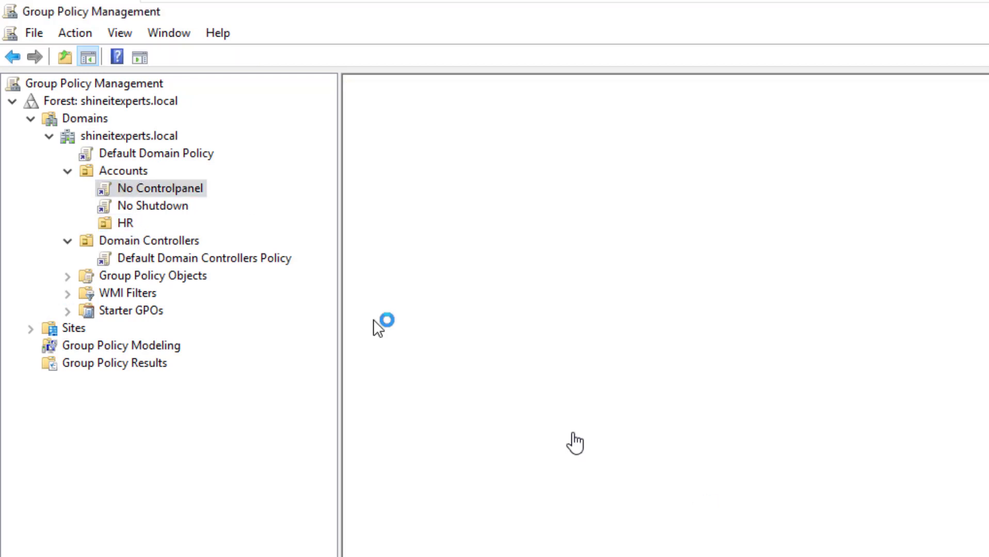
{"action": "left_click", "coordinate": [132, 171]}
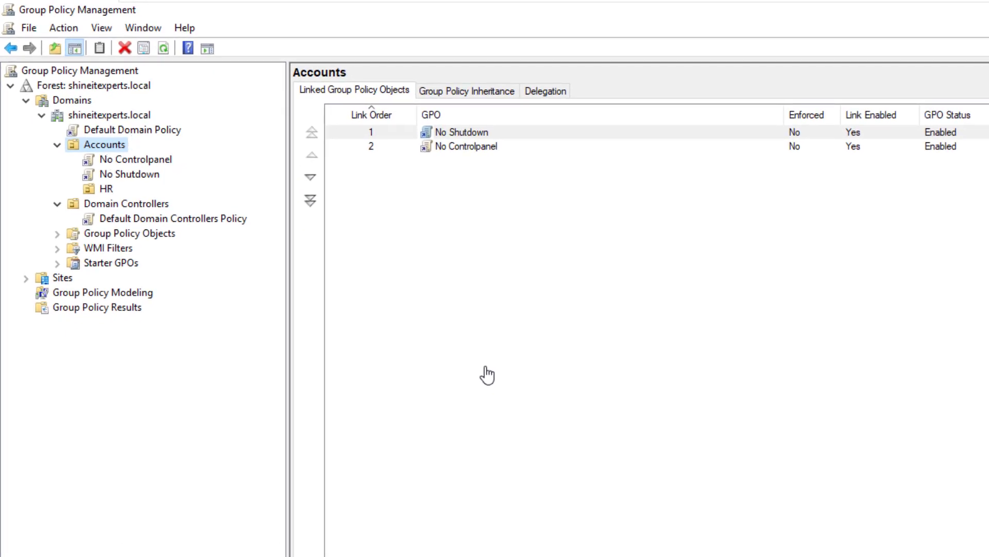
{"action": "left_click", "coordinate": [154, 131]}
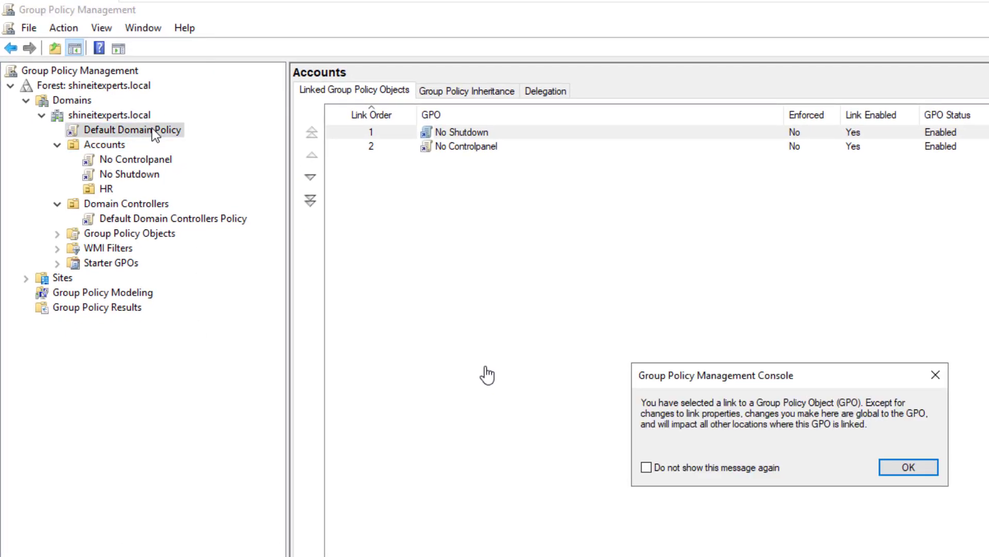
{"action": "left_click", "coordinate": [917, 473]}
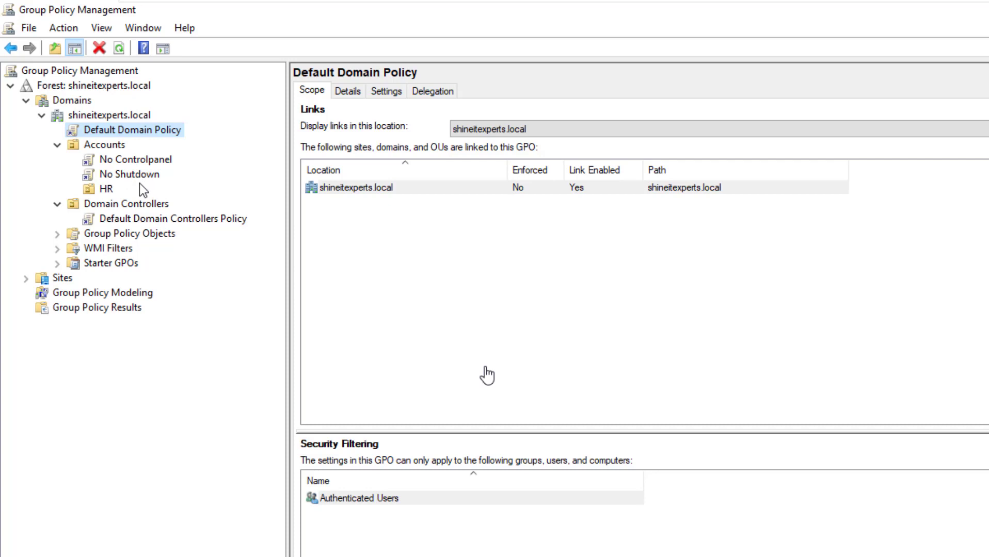
{"action": "left_click", "coordinate": [101, 146]}
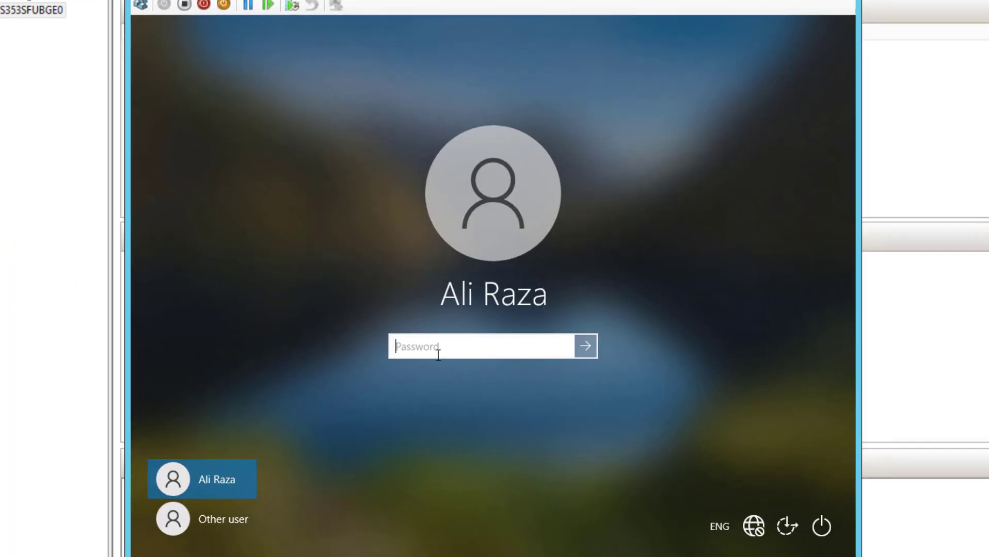
Step: Switch to the Windows client virtual machine and sign in as the preselected domain user with the account password
{"action": "type", "text": "••"}
{"action": "key", "text": "Return"}
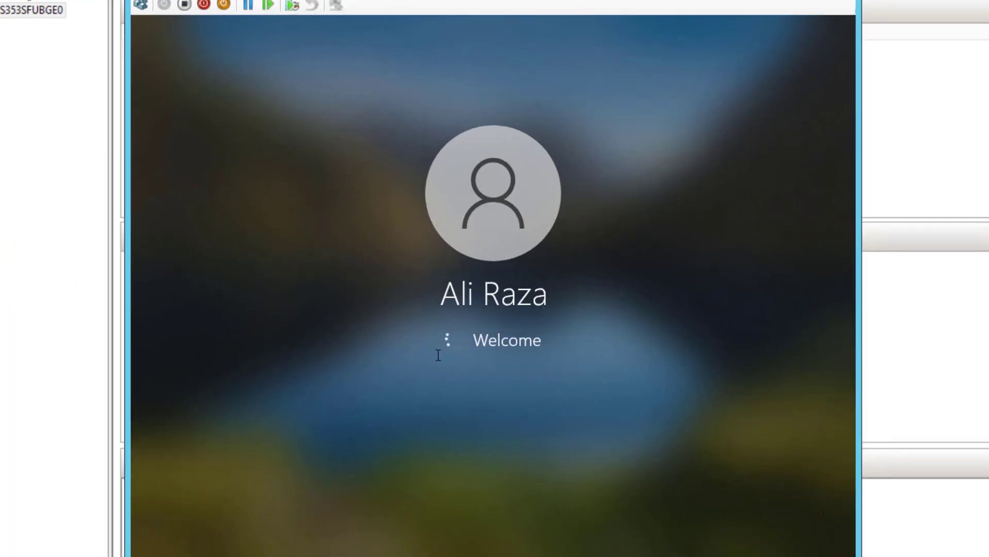
{"action": "key", "text": "Return"}
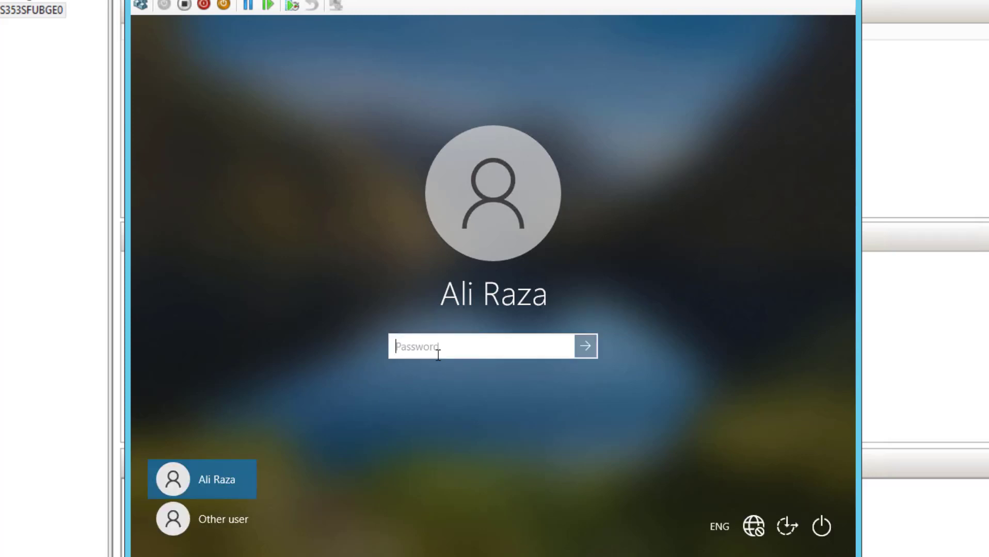
{"action": "type", "text": "••••••••"}
{"action": "key", "text": "Return"}
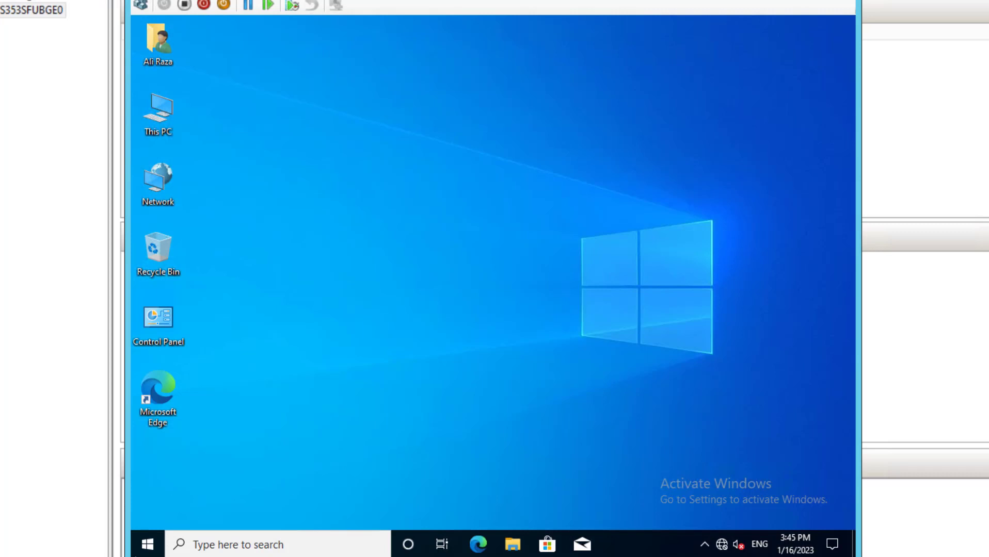
Step: Test the policy restrictions for this user by trying to open Control Panel and the power options
{"action": "double_click", "coordinate": [156, 316]}
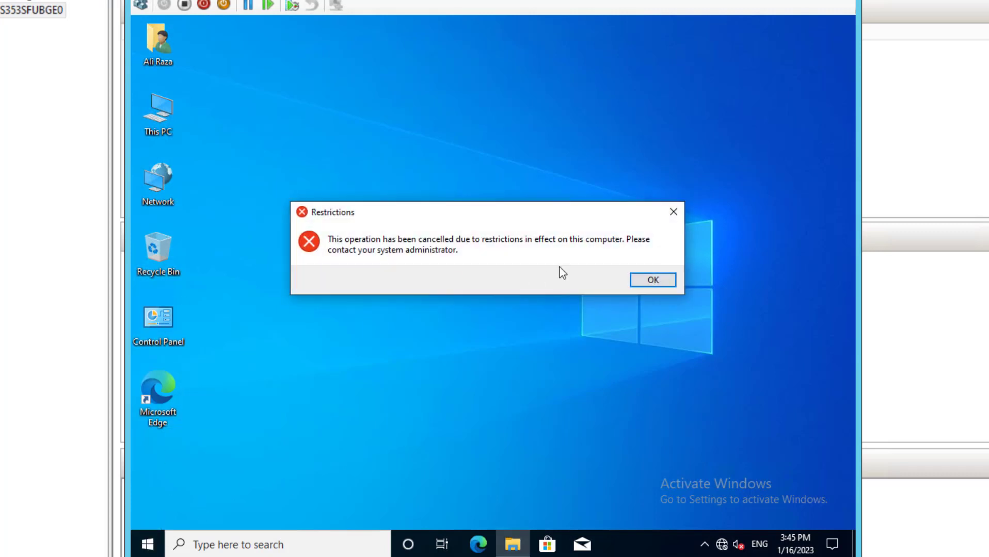
{"action": "left_click", "coordinate": [653, 283]}
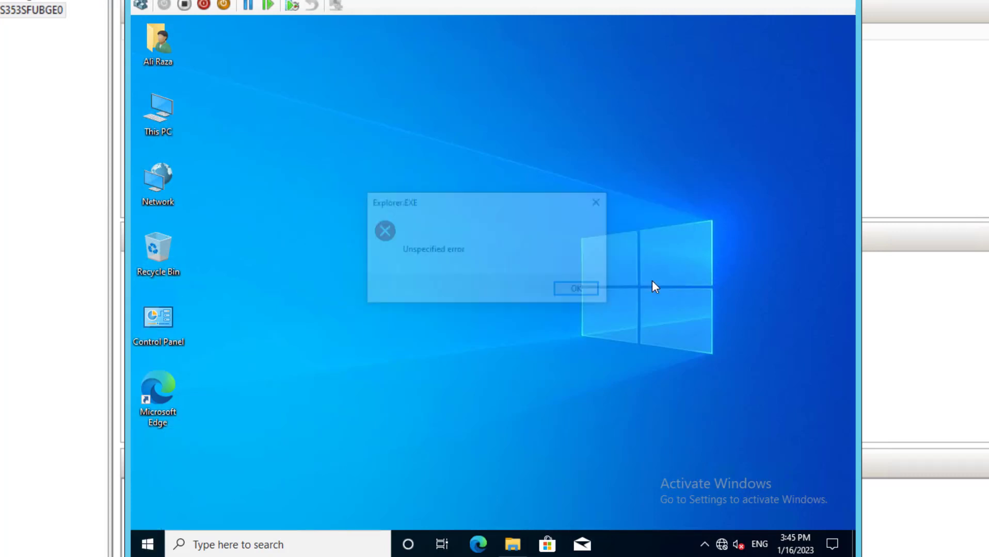
{"action": "left_click", "coordinate": [597, 203]}
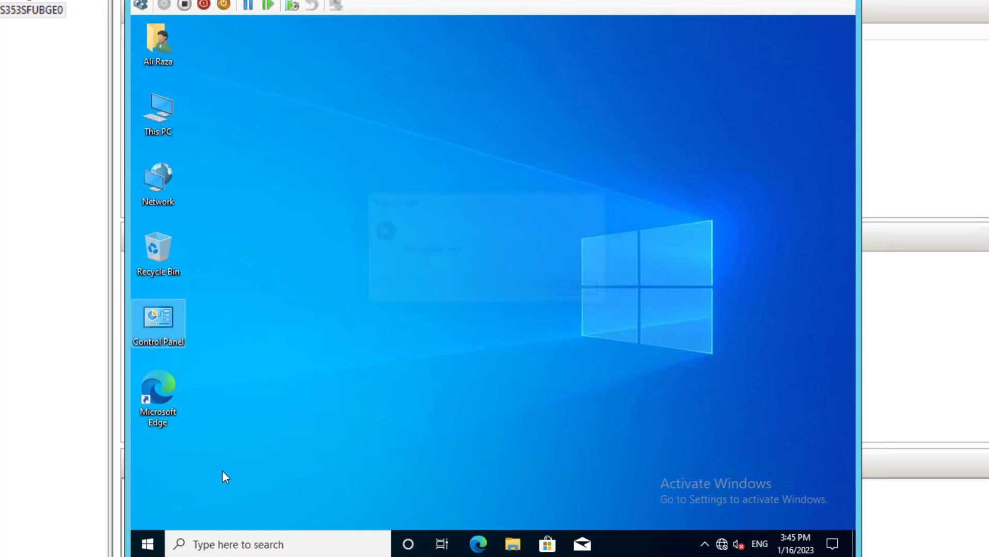
{"action": "left_click", "coordinate": [147, 543]}
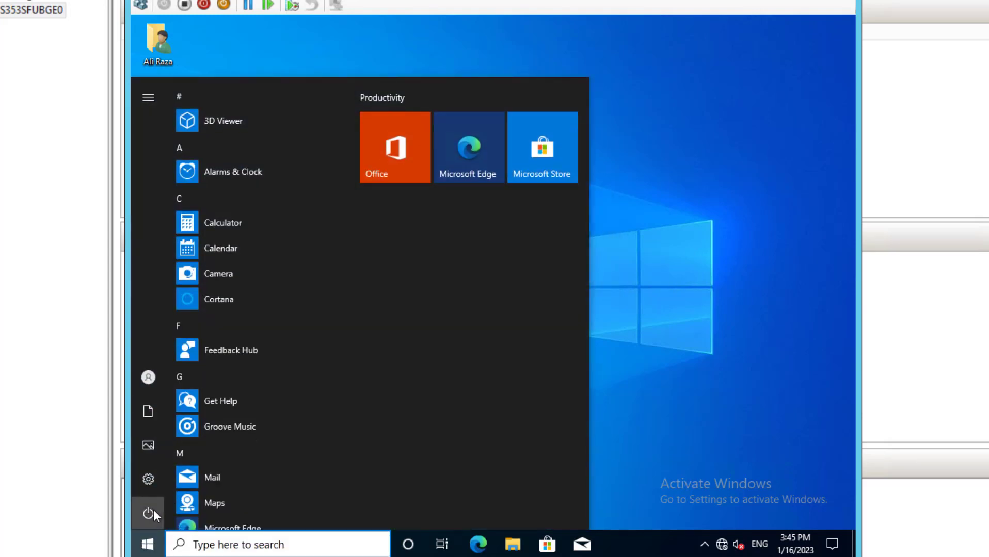
{"action": "left_click", "coordinate": [153, 509]}
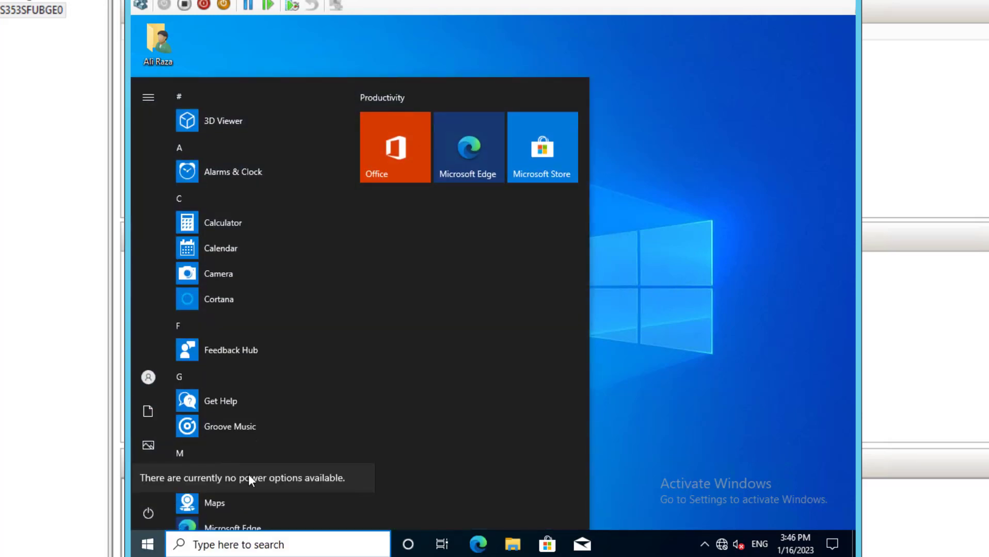
{"action": "left_click", "coordinate": [635, 304]}
Step: Run the logoff command to sign the current user out of the client
{"action": "key", "text": "super+r"}
{"action": "type", "text": "logoff"}
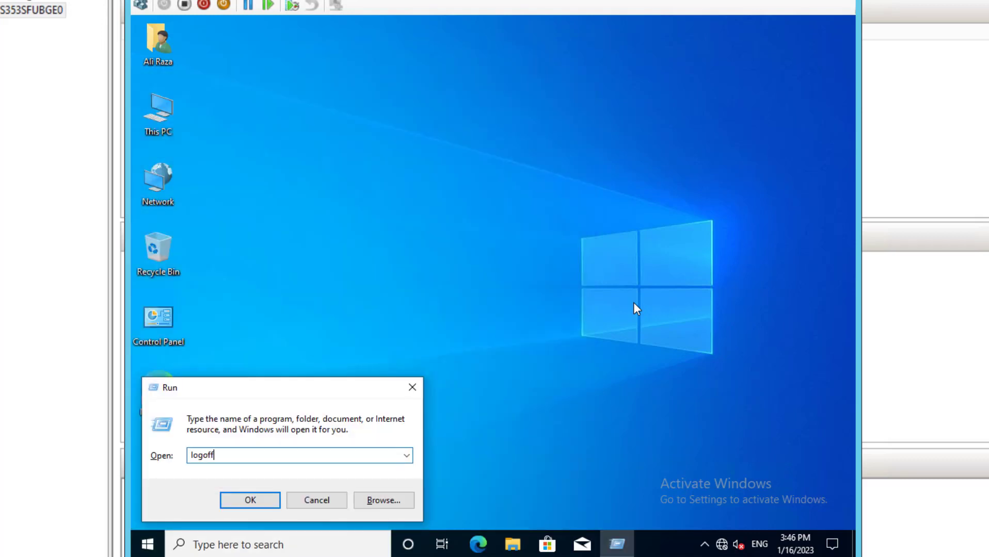
{"action": "key", "text": "Return"}
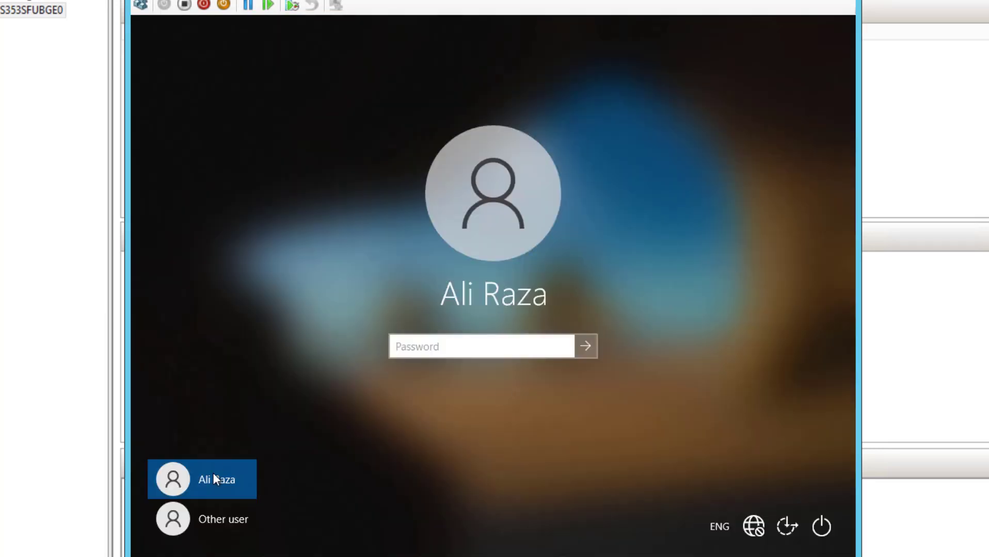
Step: Sign in to the SHINEITEXPERTS domain as the user moved to HR, entering the username and account password
{"action": "left_click", "coordinate": [208, 516]}
{"action": "type", "text": "as"}
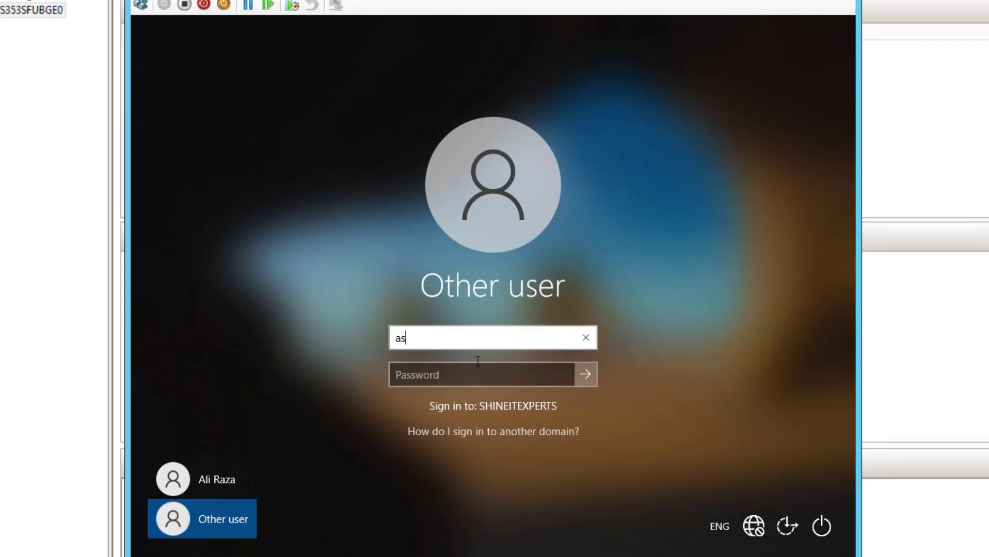
{"action": "type", "text": "if"}
{"action": "key", "text": "Tab"}
{"action": "type", "text": "••••"}
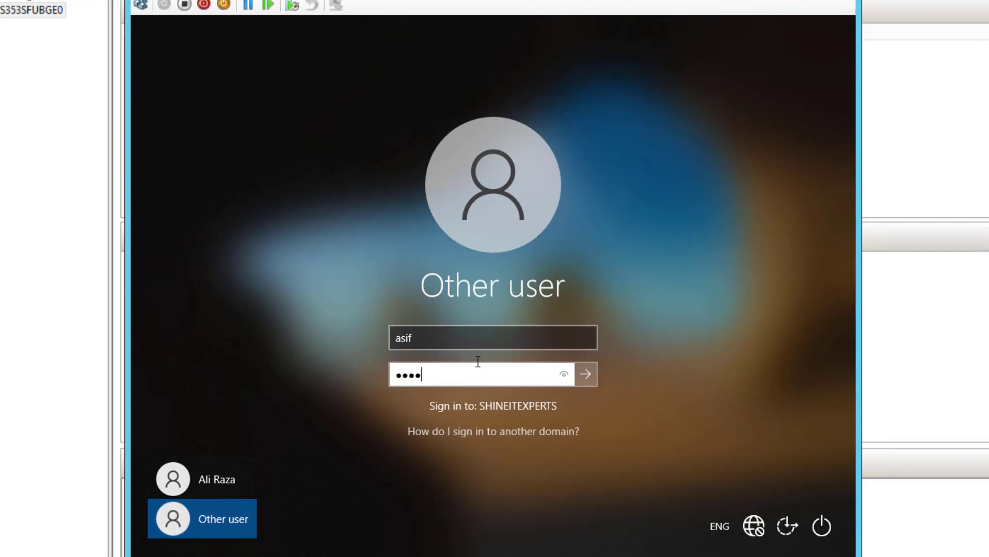
{"action": "type", "text": "•••"}
{"action": "key", "text": "Return"}
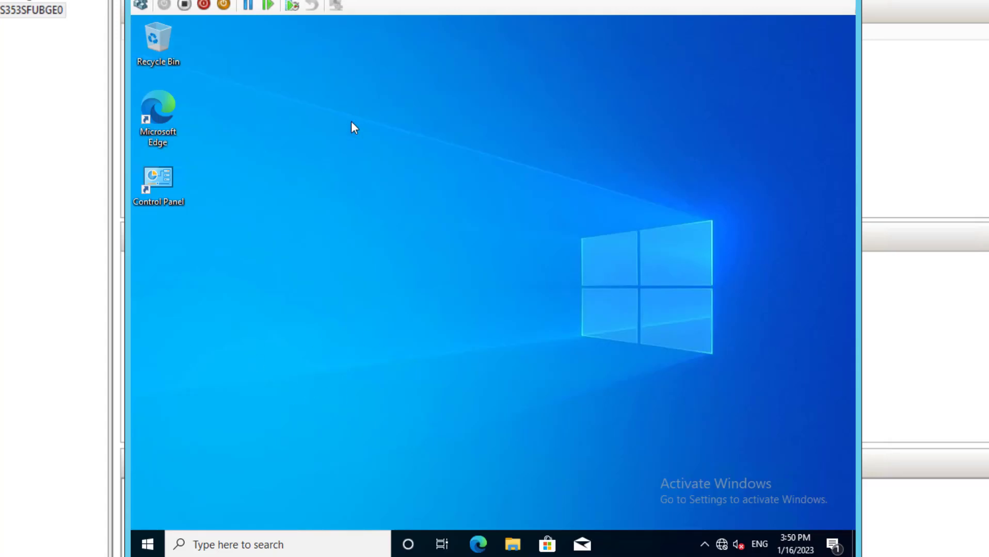
Step: Try to open Control Panel as the HR user and dismiss the resulting dialogs
{"action": "double_click", "coordinate": [170, 199]}
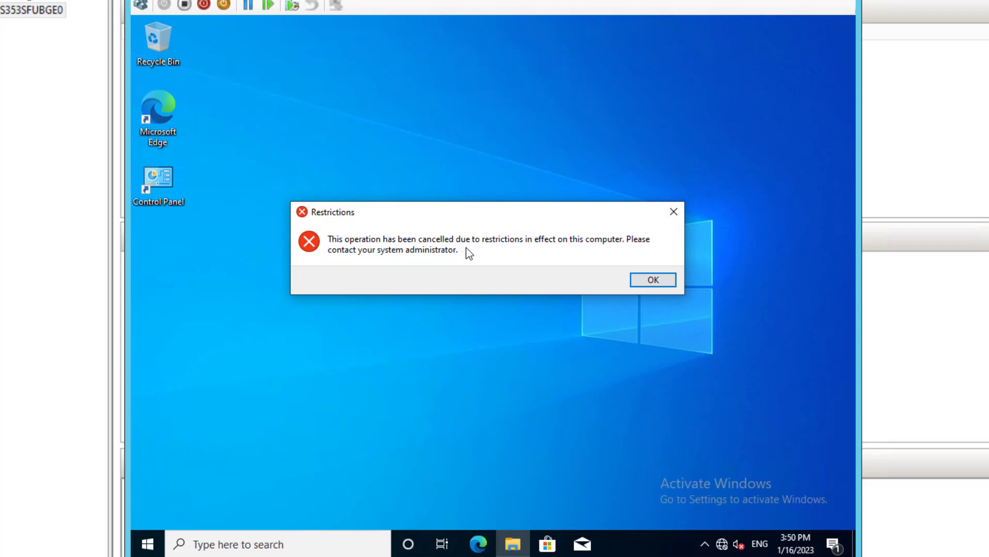
{"action": "left_click", "coordinate": [655, 281]}
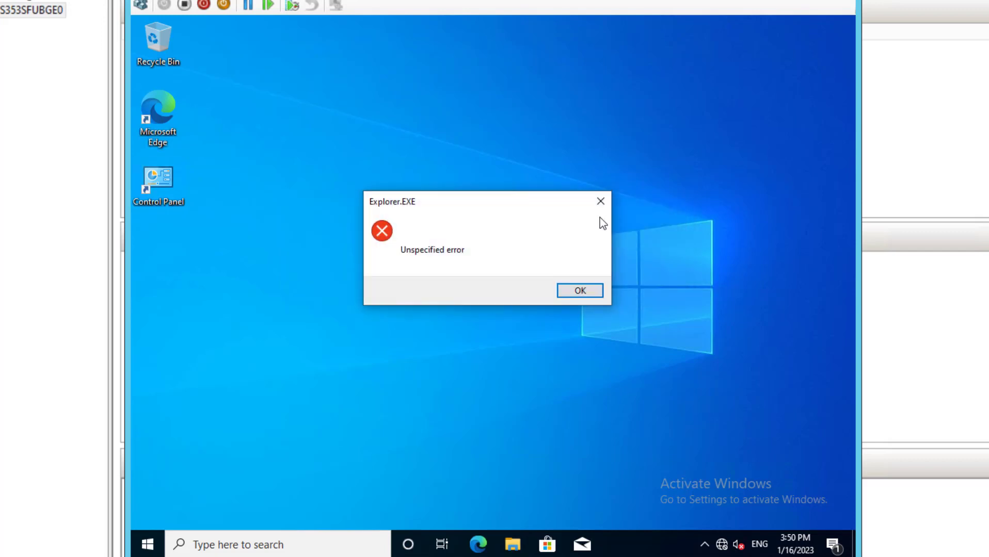
{"action": "left_click", "coordinate": [599, 202]}
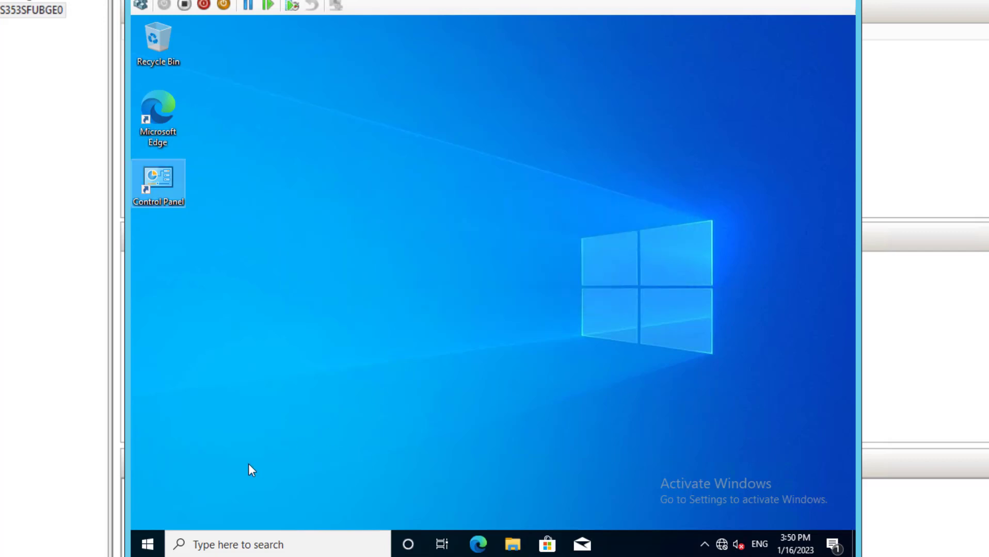
Step: Check which power options are available to the HR user on the client
{"action": "left_click", "coordinate": [147, 543]}
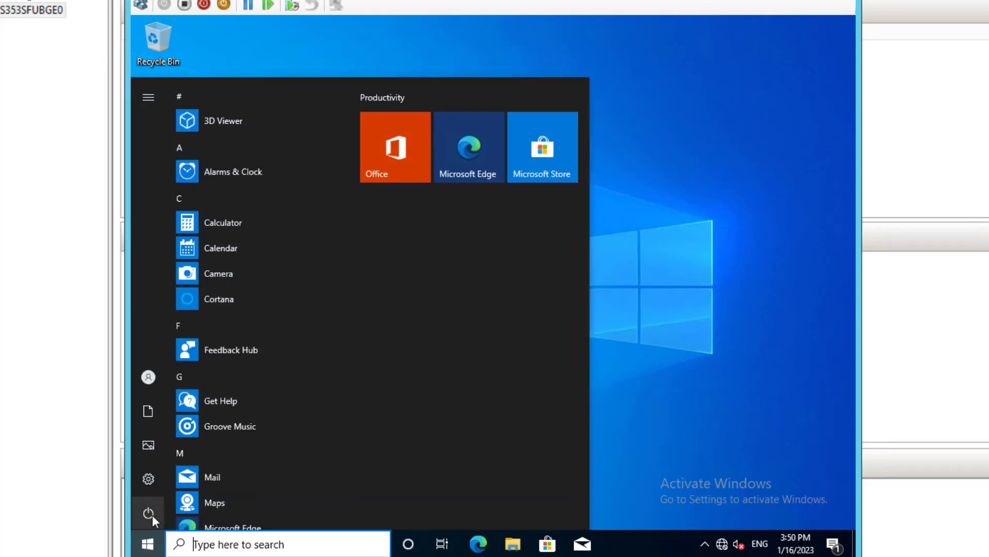
{"action": "left_click", "coordinate": [150, 515]}
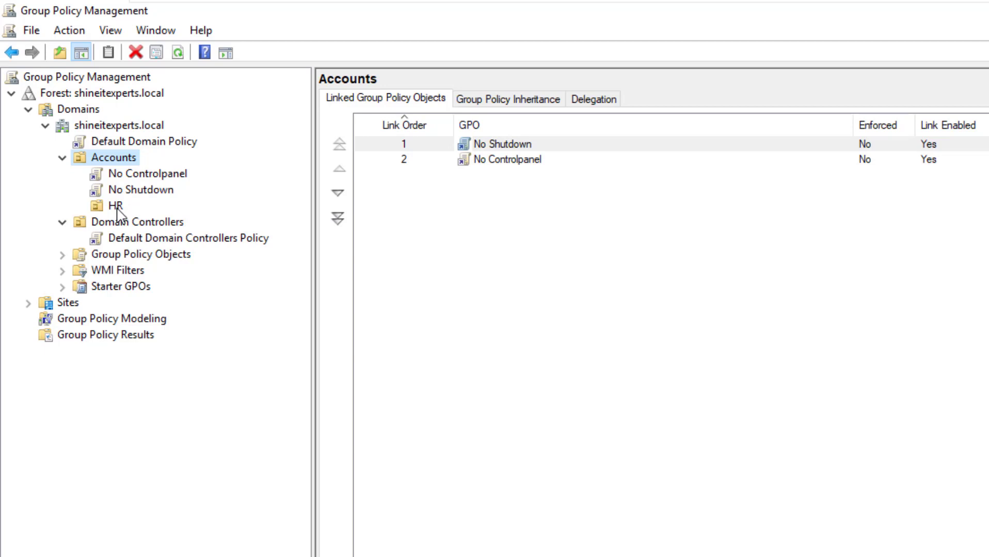
Step: Examine the HR organizational unit's linked GPOs and its group policy inheritance in Group Policy Management
{"action": "left_click", "coordinate": [62, 158]}
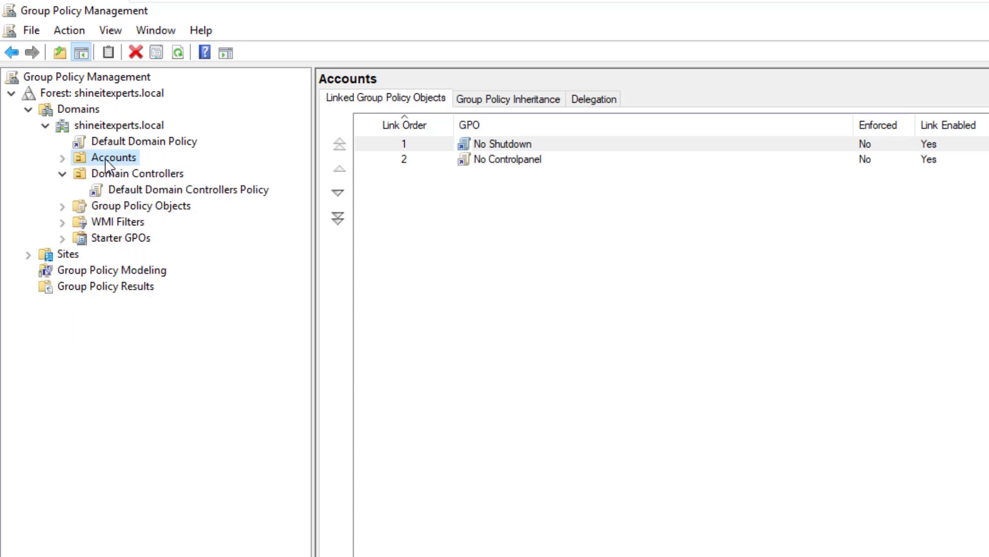
{"action": "left_click", "coordinate": [62, 158]}
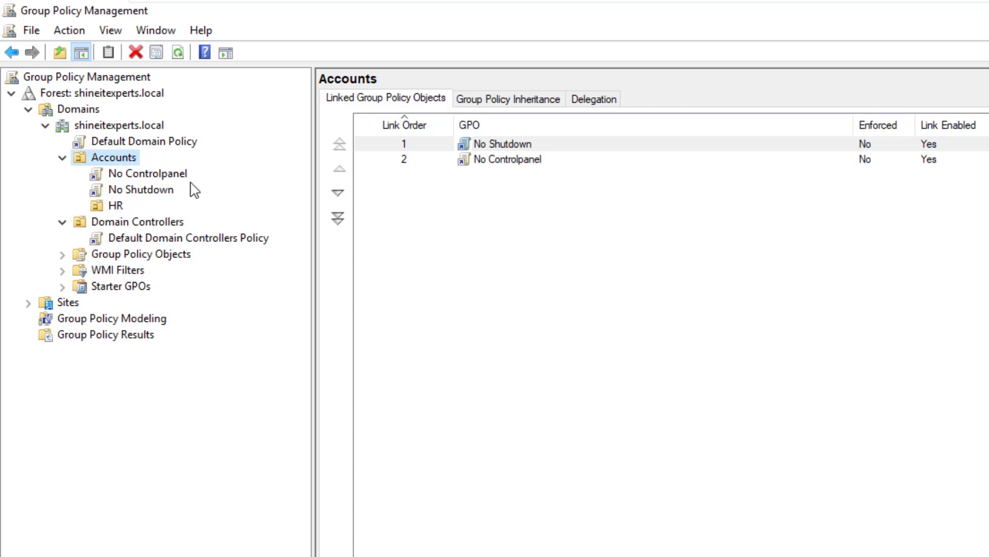
{"action": "left_click", "coordinate": [116, 207]}
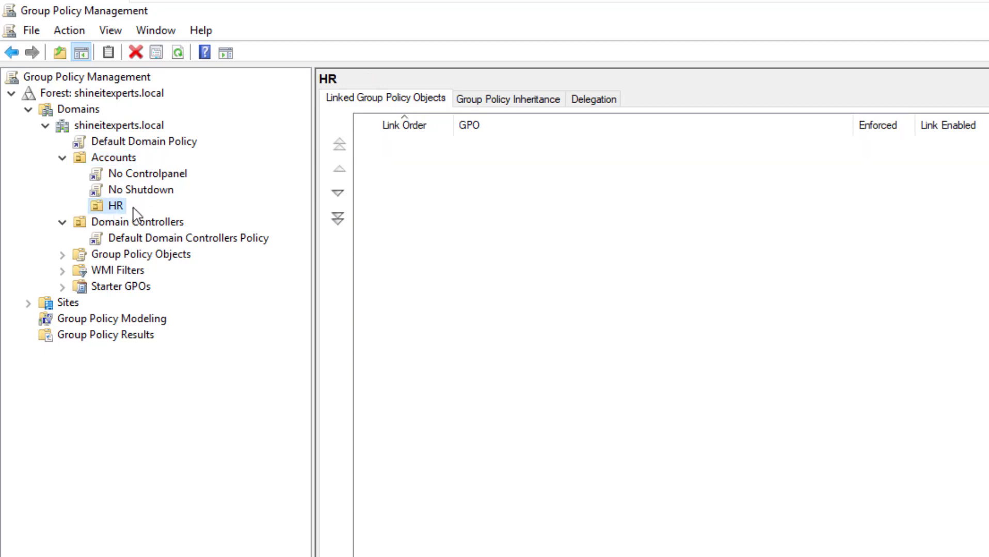
{"action": "left_click", "coordinate": [538, 99]}
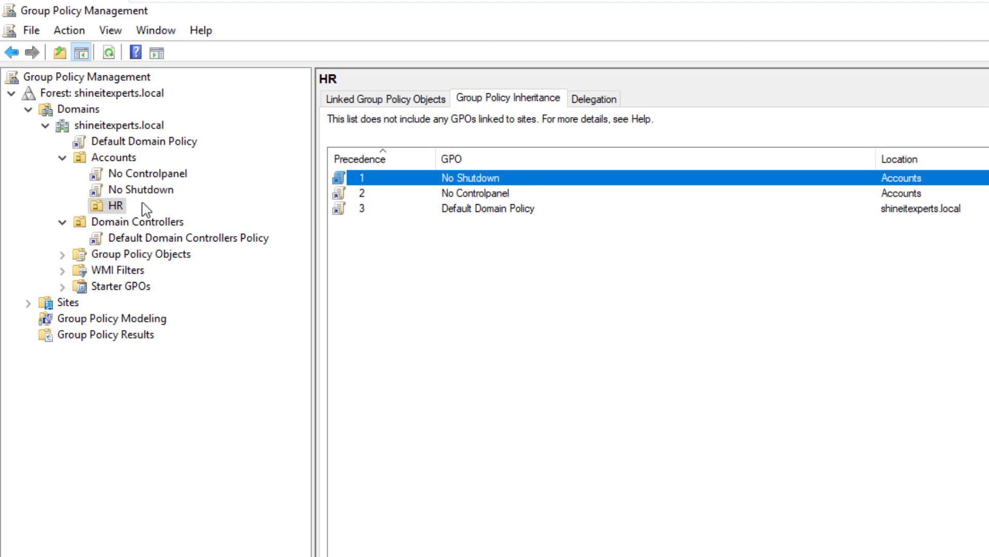
{"action": "left_click", "coordinate": [396, 99]}
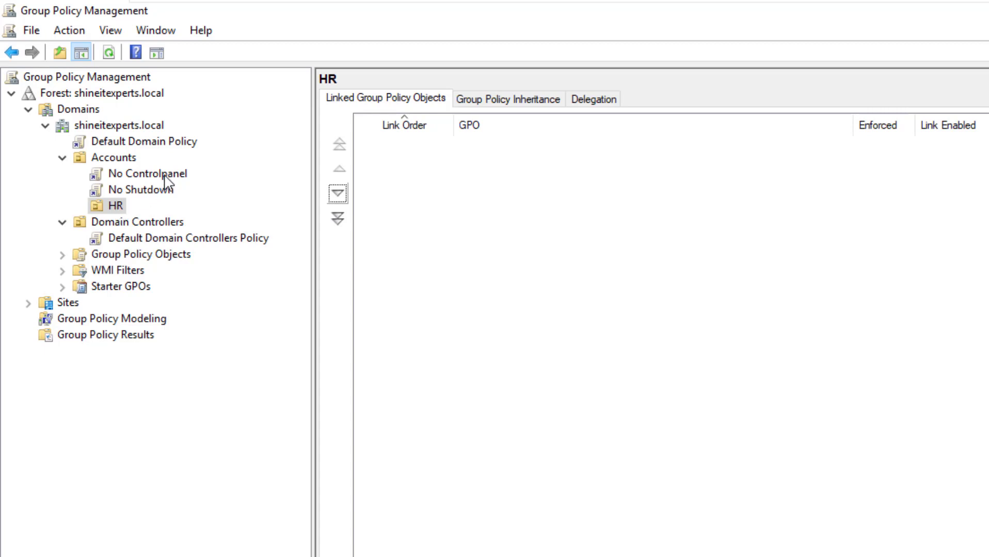
{"action": "right_click", "coordinate": [105, 206]}
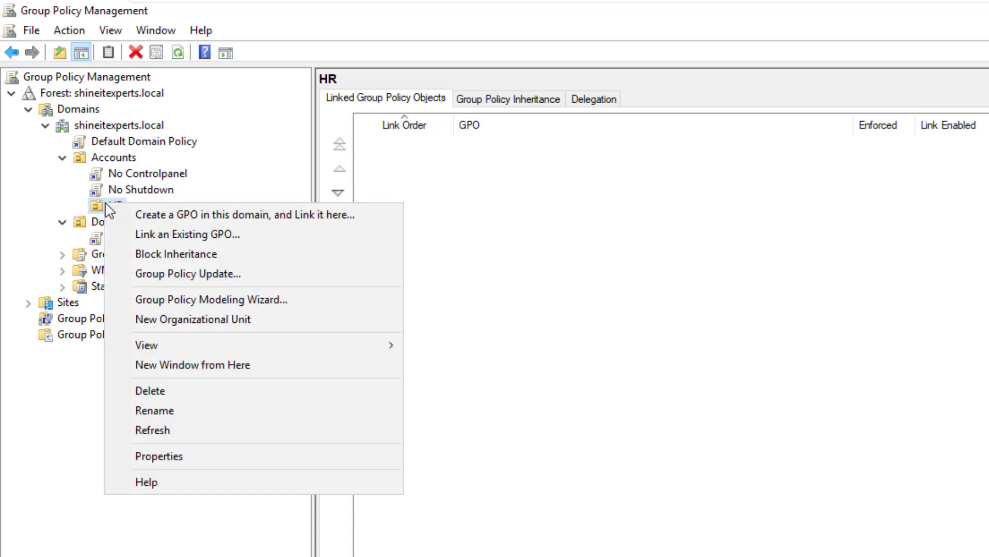
{"action": "left_click", "coordinate": [70, 437]}
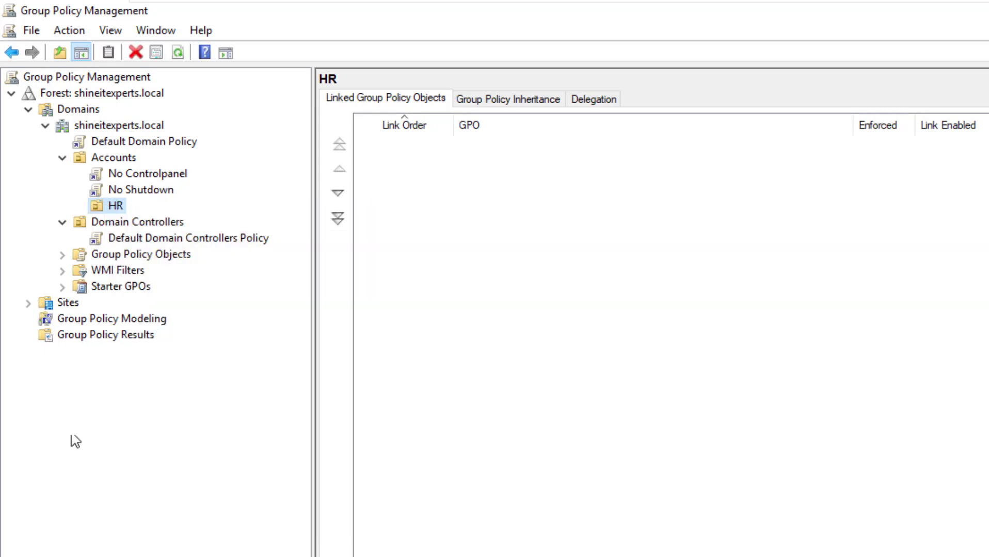
Step: Create a new group policy object named "Add ControlPannel" in the domain's Group Policy Objects container
{"action": "left_click", "coordinate": [126, 254]}
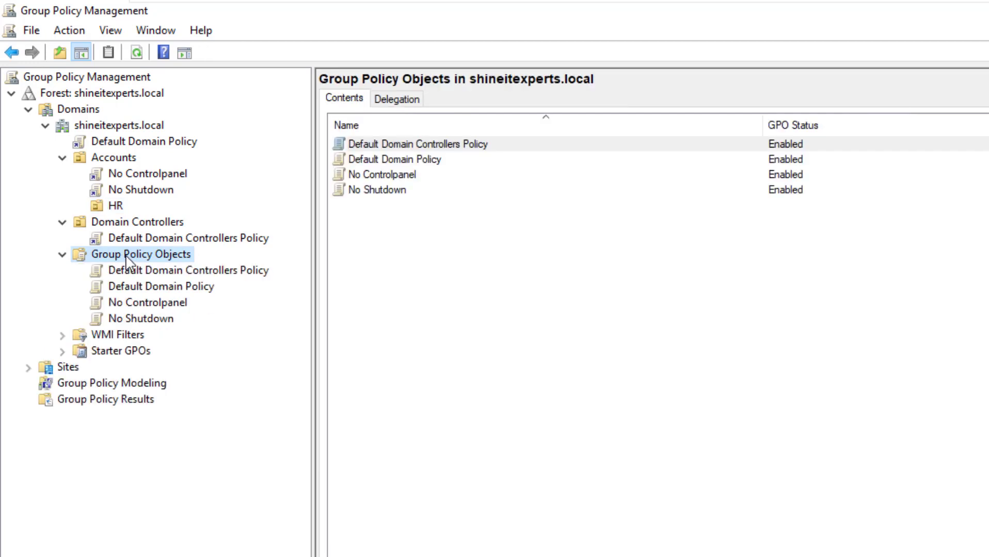
{"action": "right_click", "coordinate": [132, 257]}
{"action": "left_click", "coordinate": [164, 269]}
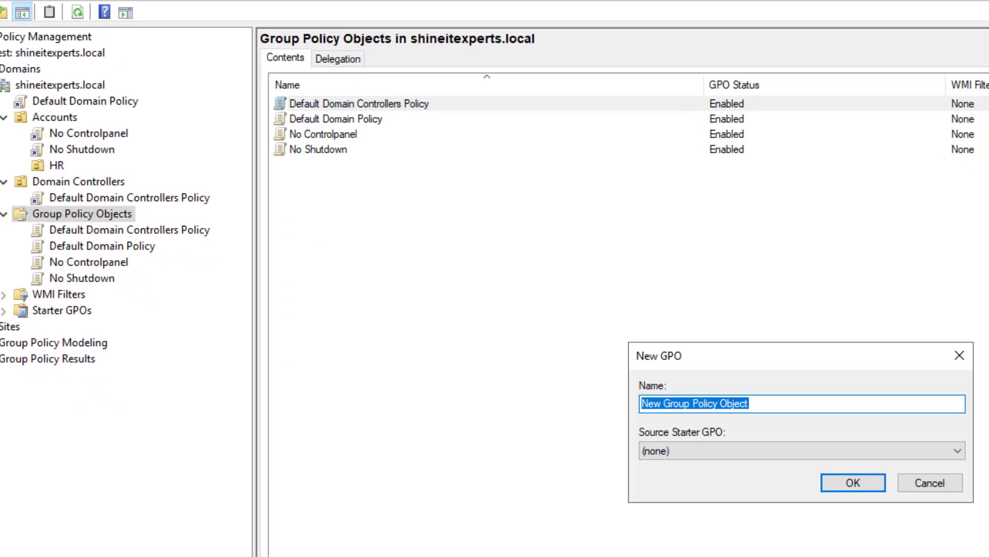
{"action": "type", "text": "Add COn"}
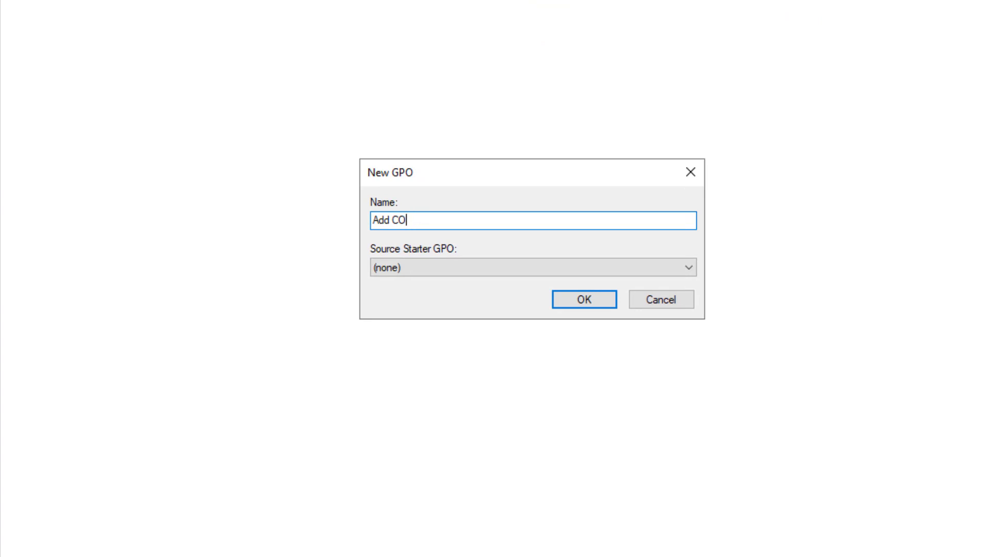
{"action": "key", "text": "BackSpace"}
{"action": "type", "text": "ontrolPanne"}
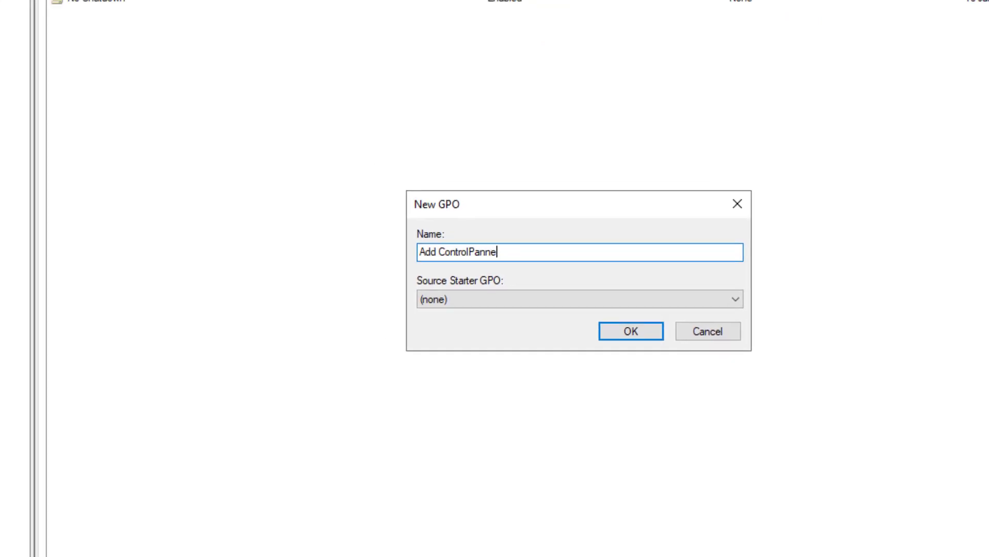
{"action": "type", "text": "l"}
{"action": "key", "text": "Return"}
Step: Open the Add ControlPannel GPO for editing and show the Control Panel settings in User Configuration's Administrative Templates in Standard view
{"action": "right_click", "coordinate": [155, 261]}
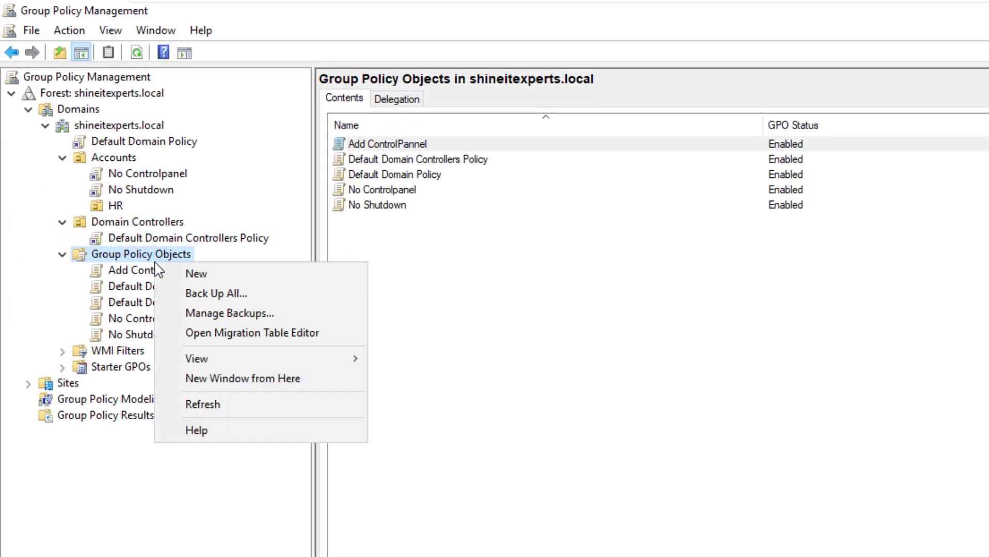
{"action": "left_click", "coordinate": [140, 271]}
{"action": "right_click", "coordinate": [140, 273]}
{"action": "left_click", "coordinate": [218, 286]}
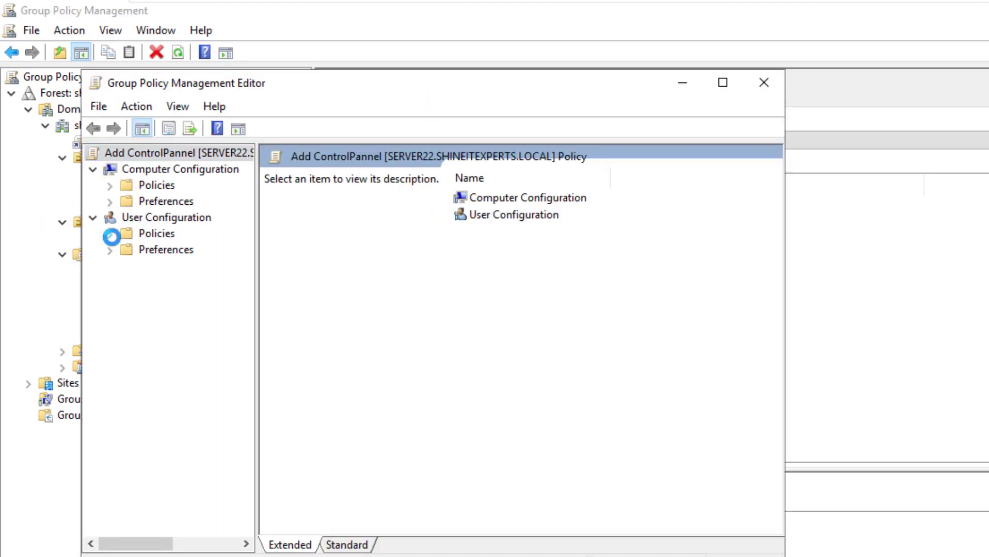
{"action": "left_click", "coordinate": [111, 236]}
{"action": "left_click", "coordinate": [127, 282]}
{"action": "left_click", "coordinate": [223, 299]}
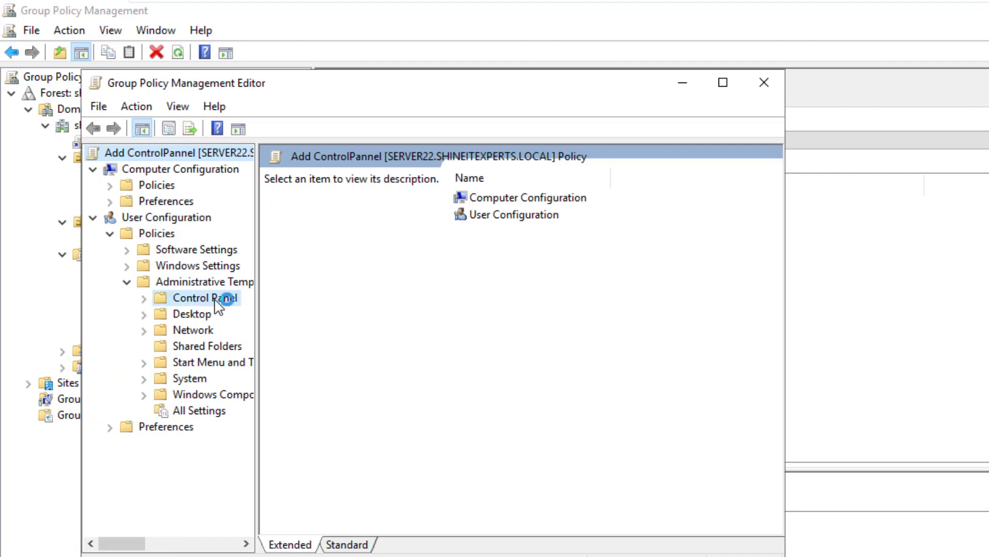
{"action": "left_click", "coordinate": [368, 545]}
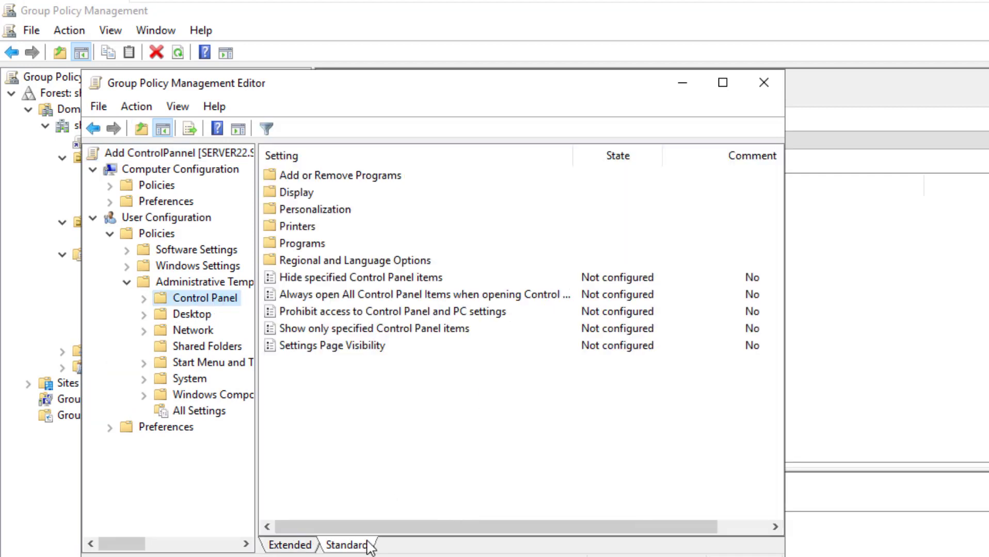
Step: Set "Prohibit access to Control Panel and PC settings" to Disabled, apply it, and close the policy editor
{"action": "left_click", "coordinate": [341, 311]}
{"action": "double_click", "coordinate": [332, 312]}
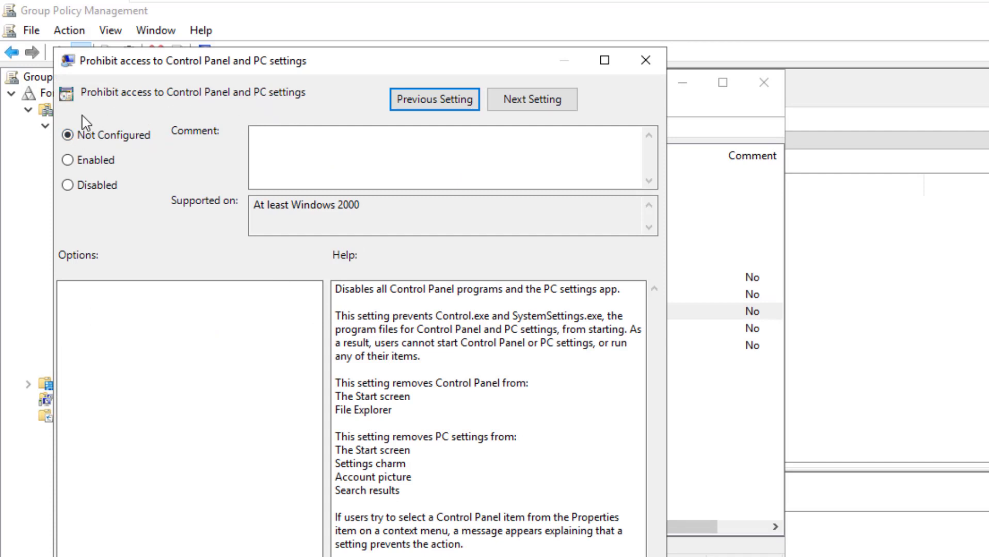
{"action": "left_click", "coordinate": [67, 160]}
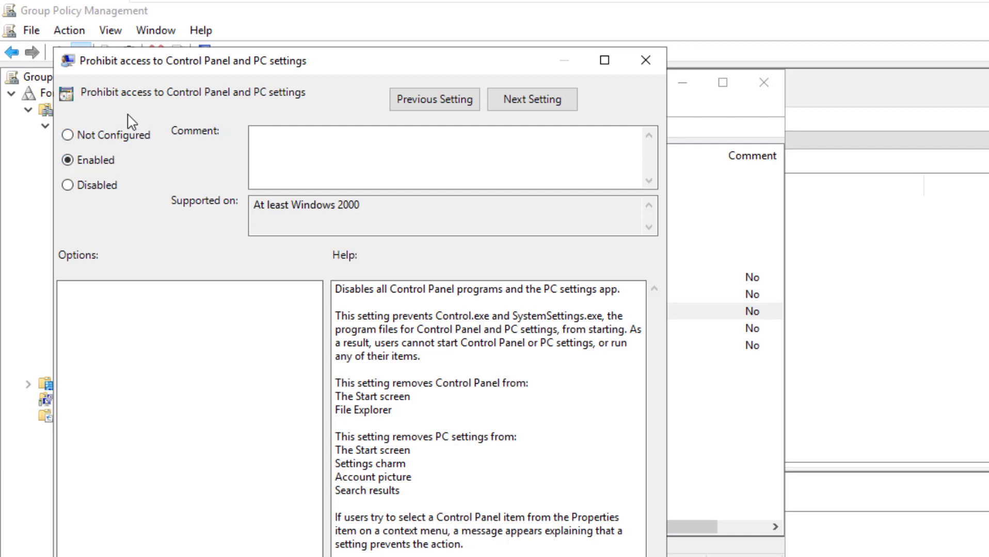
{"action": "left_click", "coordinate": [80, 190]}
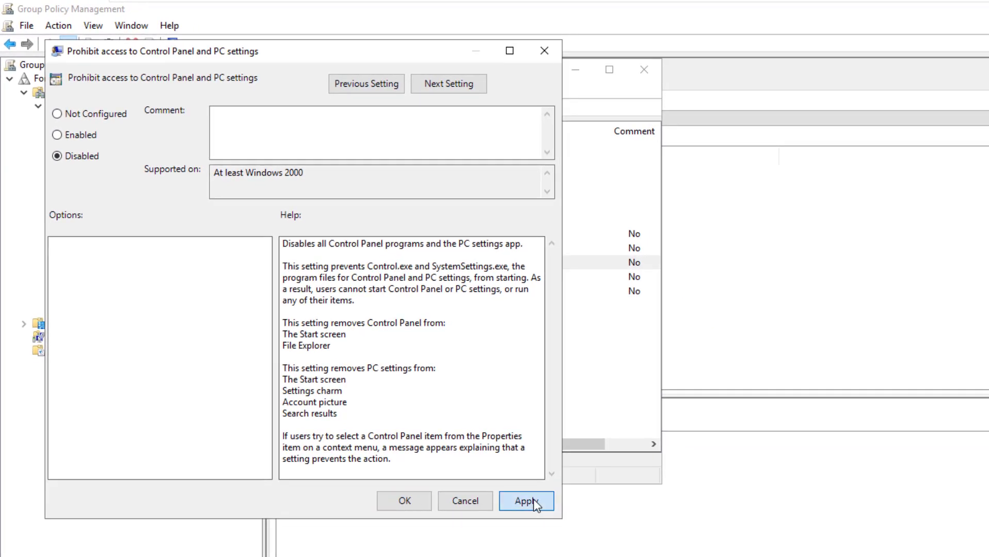
{"action": "left_click", "coordinate": [534, 505]}
{"action": "left_click", "coordinate": [440, 506]}
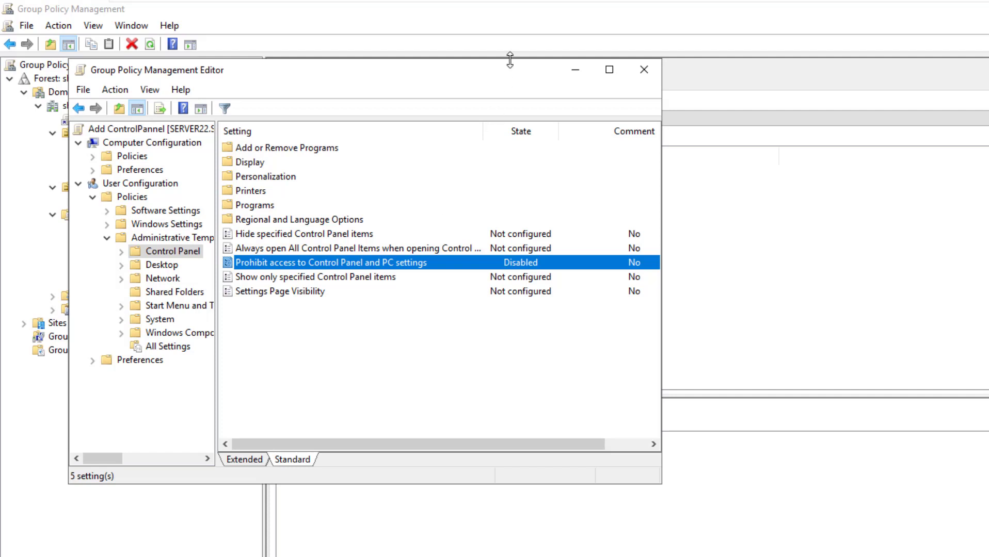
{"action": "left_click", "coordinate": [646, 70]}
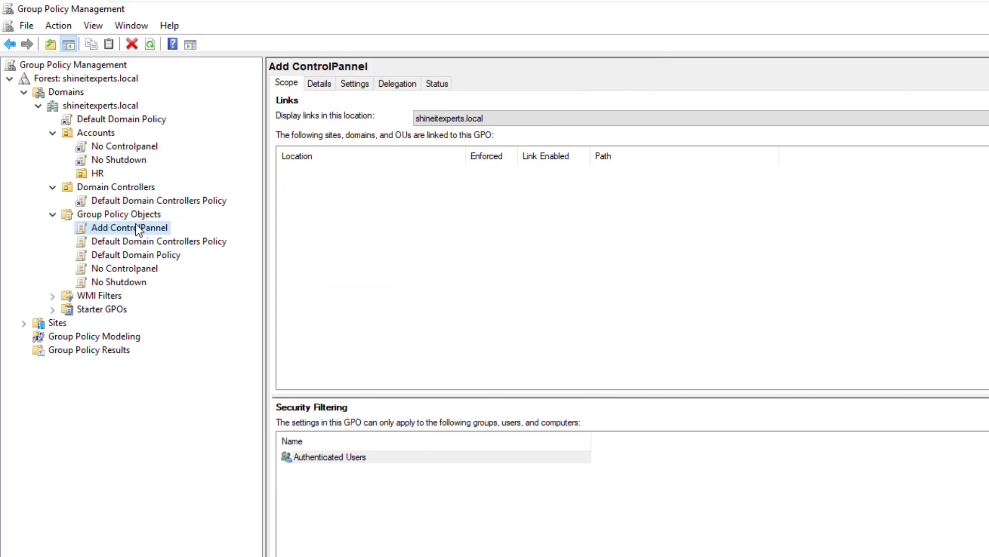
Step: Link the Add ControlPannel GPO to the HR organizational unit and select the new link
{"action": "left_click_drag", "start_coordinate": [137, 230], "coordinate": [101, 172]}
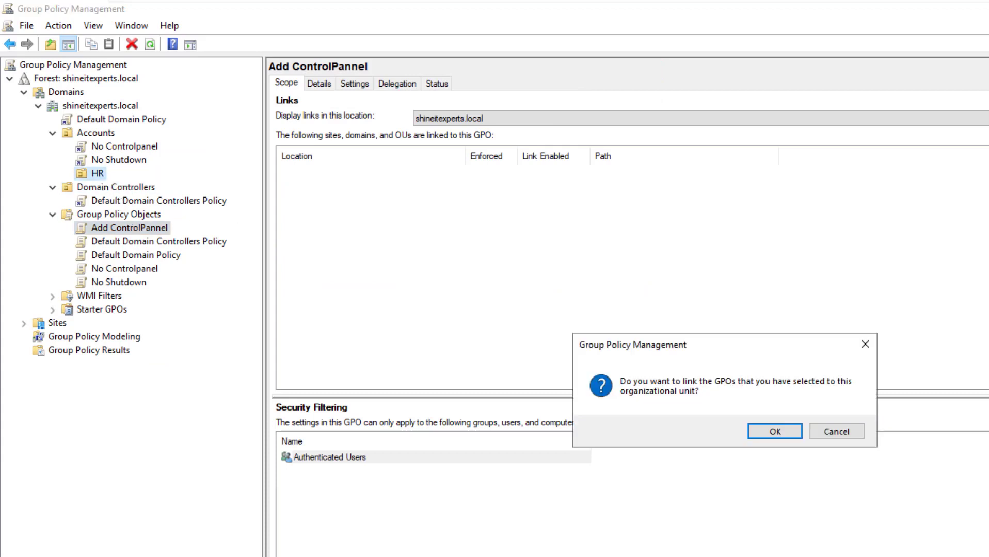
{"action": "left_click", "coordinate": [778, 435]}
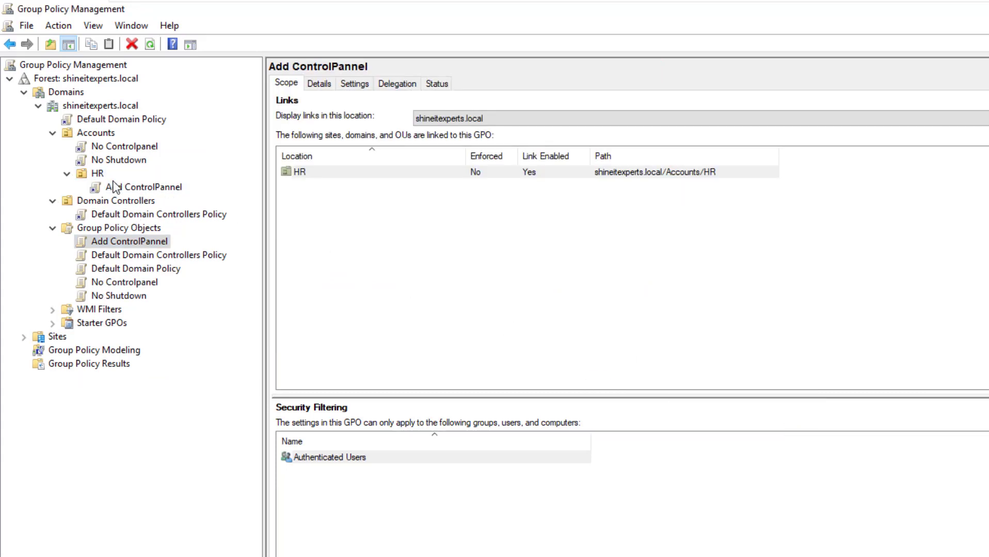
{"action": "left_click", "coordinate": [130, 188]}
{"action": "left_click", "coordinate": [824, 428]}
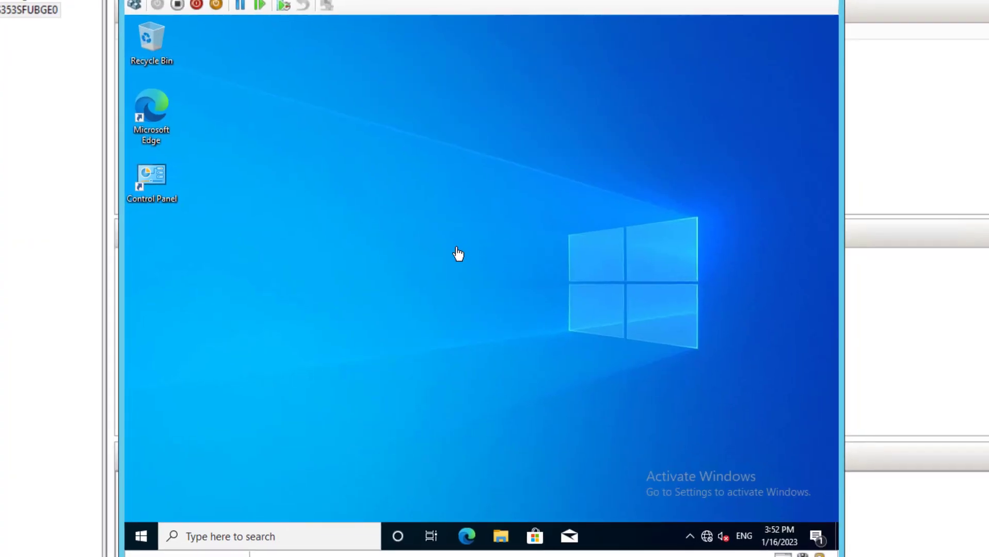
Step: Switch to the client and run gpupdate to refresh the policies for the HR user
{"action": "left_click", "coordinate": [141, 537]}
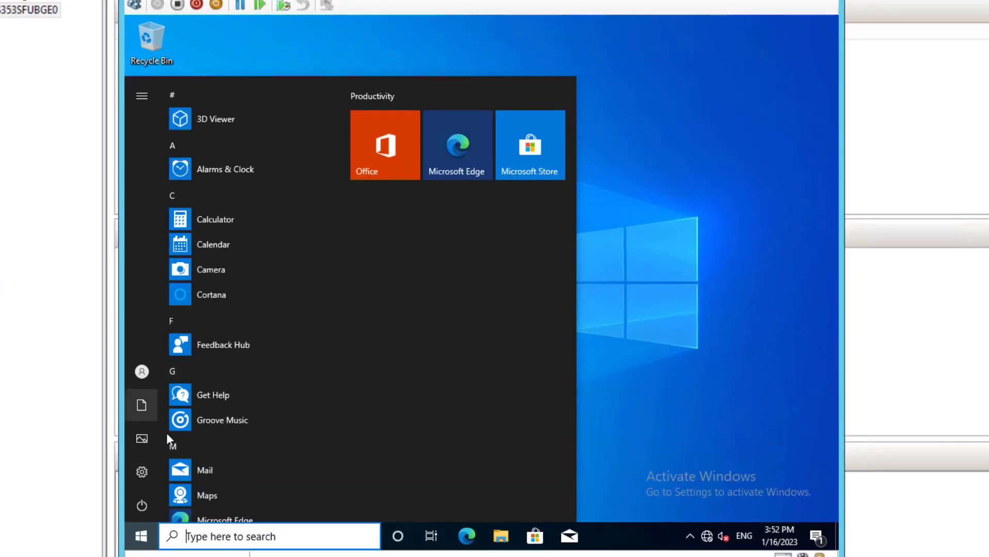
{"action": "left_click", "coordinate": [630, 182]}
{"action": "key", "text": "super+r"}
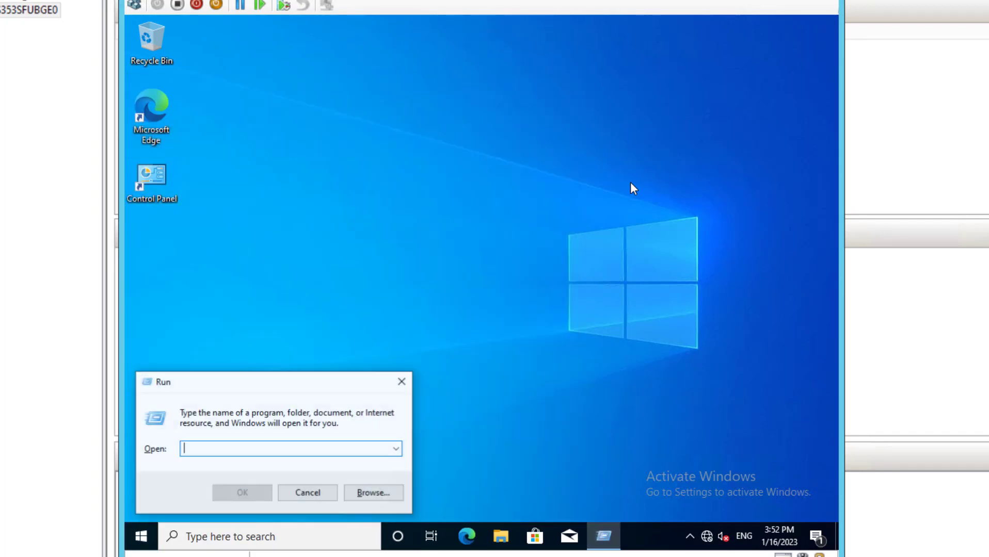
{"action": "type", "text": "gpupdate"}
{"action": "key", "text": "Return"}
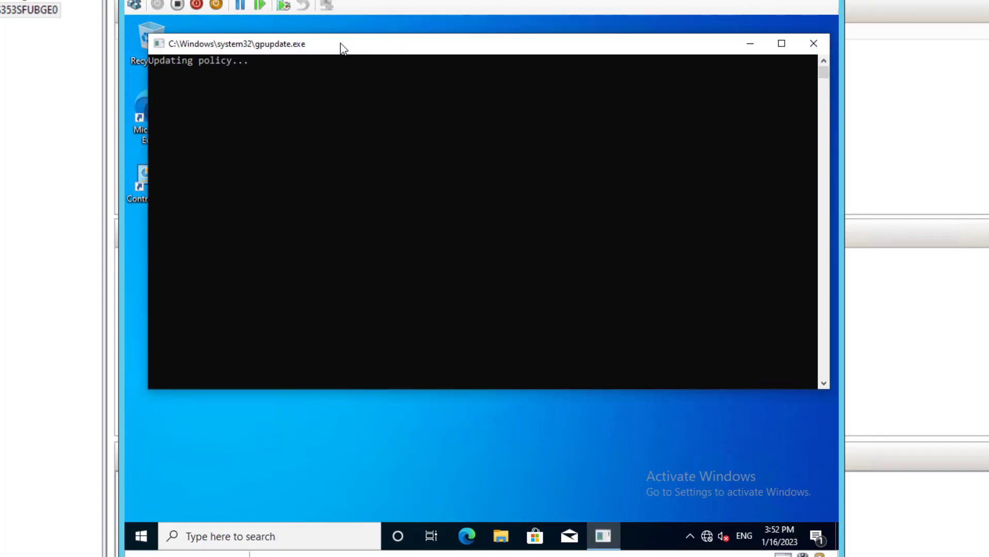
{"action": "left_click_drag", "start_coordinate": [340, 48], "coordinate": [373, 47]}
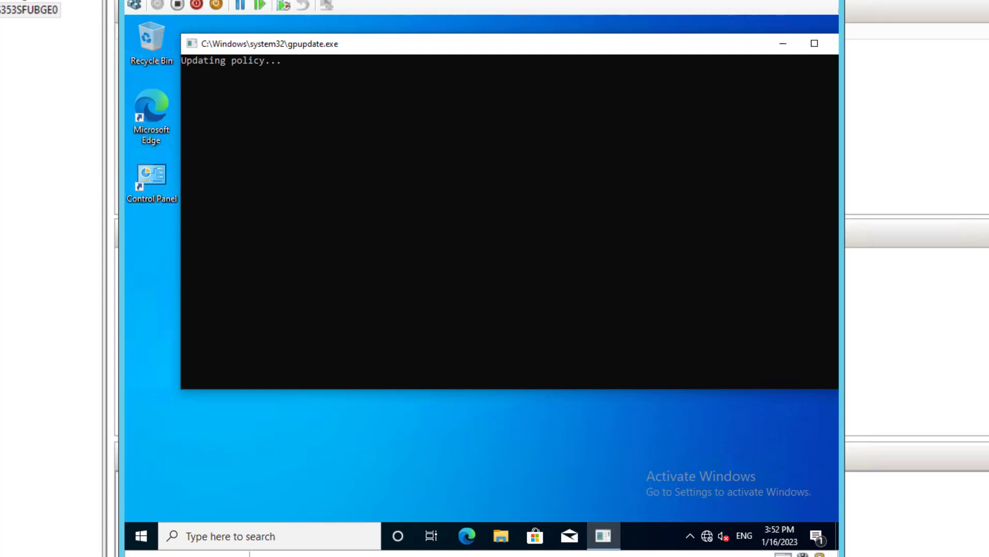
{"action": "left_click", "coordinate": [587, 330]}
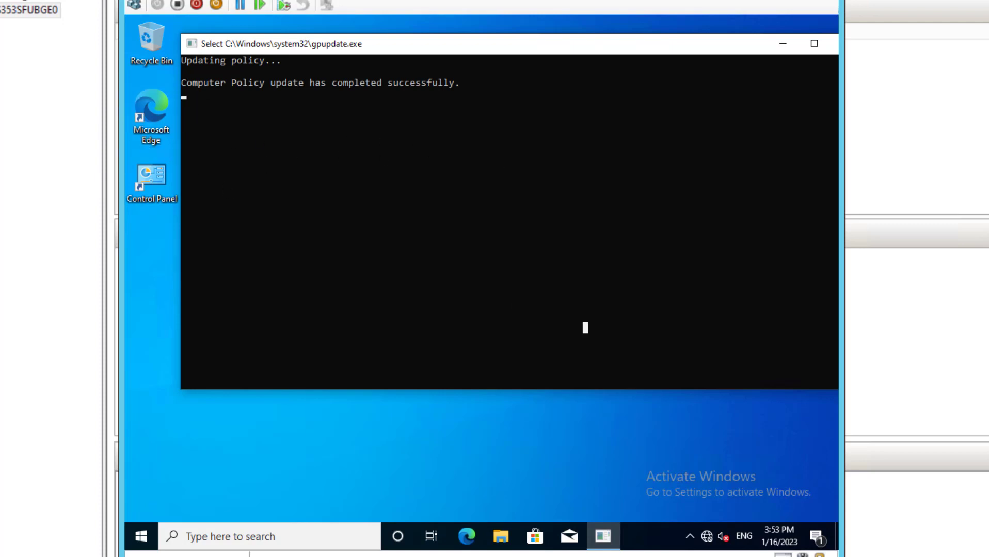
{"action": "key", "text": "Return"}
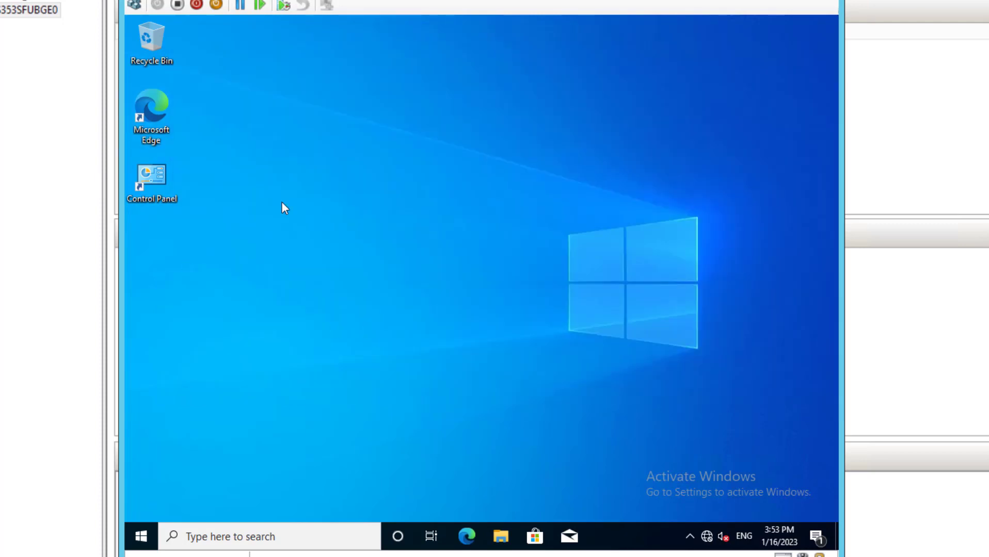
Step: Open Control Panel as the HR user and show its items as large icons
{"action": "double_click", "coordinate": [154, 179]}
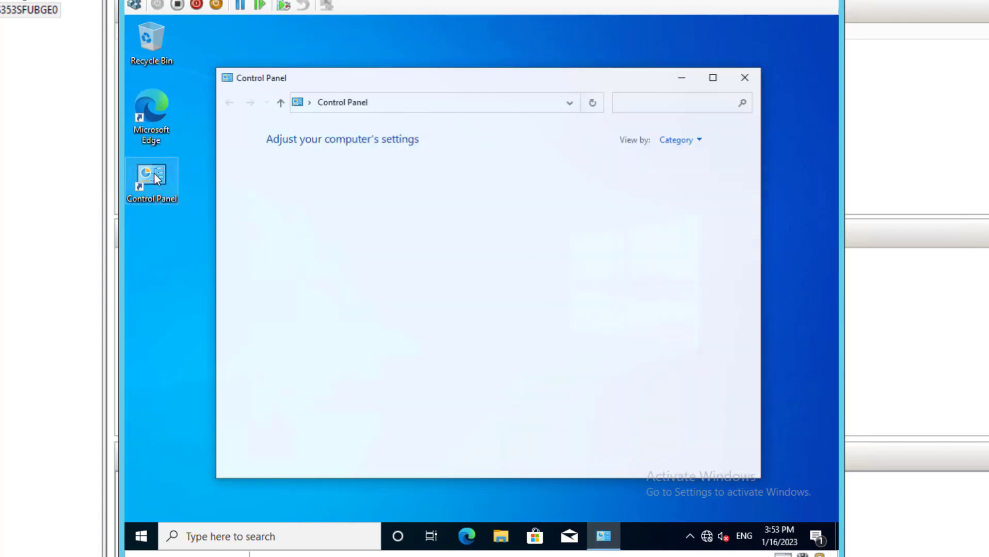
{"action": "left_click", "coordinate": [693, 144]}
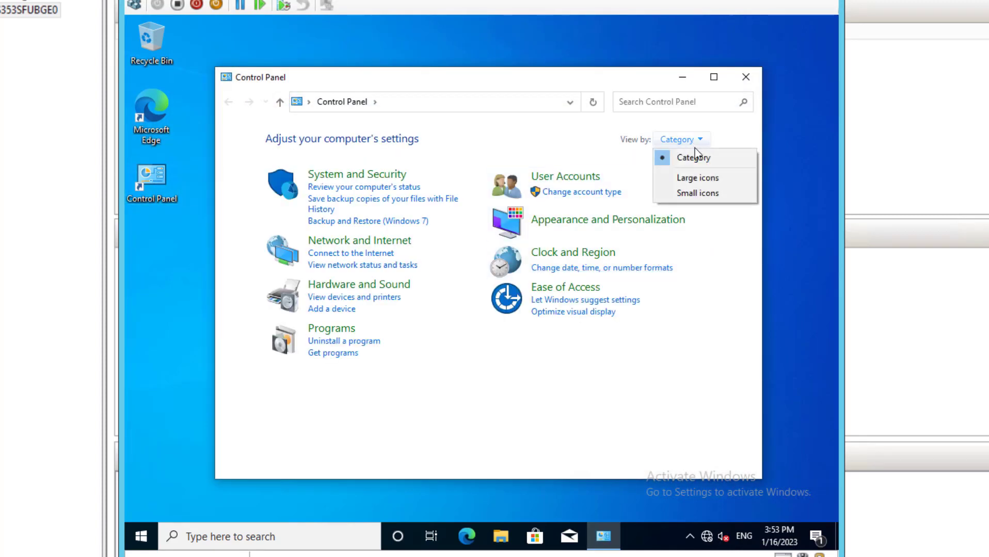
{"action": "left_click", "coordinate": [701, 180]}
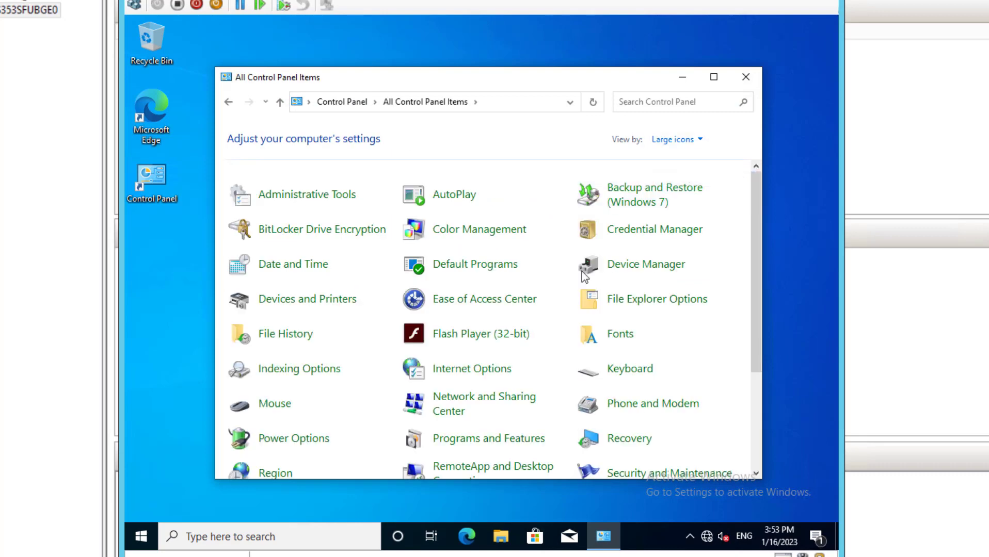
Step: Check which power options the Start menu offers the HR user, and return to the Control Panel window
{"action": "left_click", "coordinate": [141, 537]}
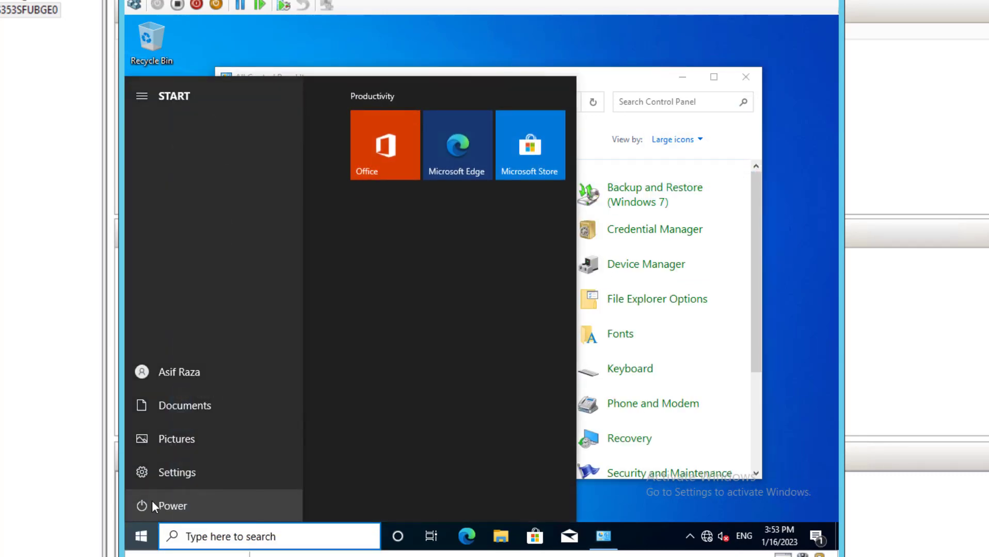
{"action": "left_click", "coordinate": [156, 503]}
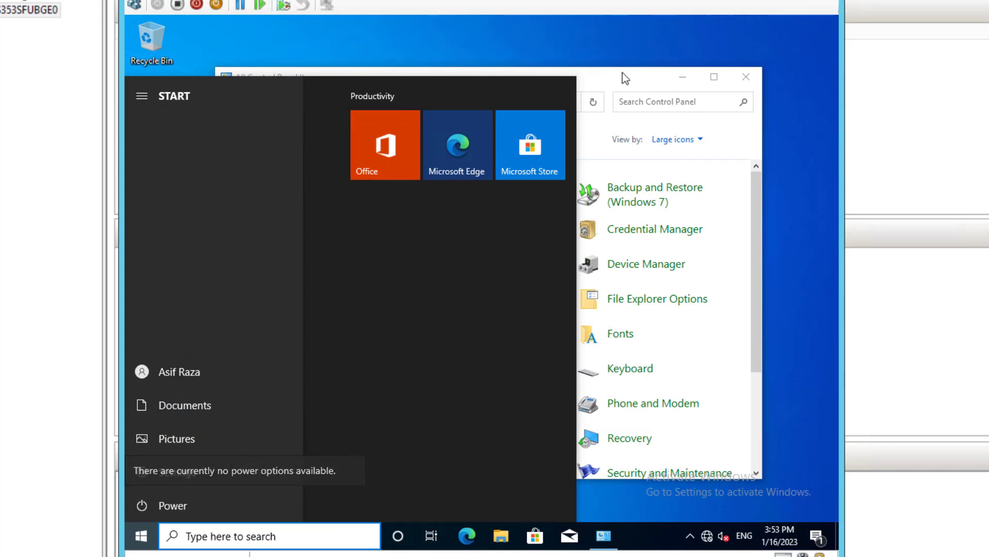
{"action": "left_click", "coordinate": [610, 82]}
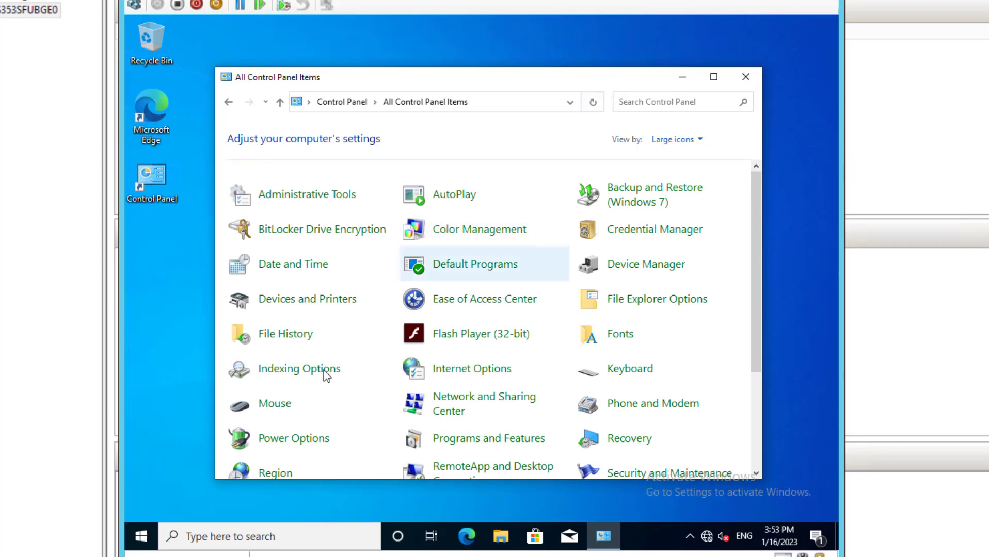
Step: Log off the HR user with the logoff command and sign in as the other domain user, entering the username and account password
{"action": "key", "text": "super+r"}
{"action": "type", "text": "logoff"}
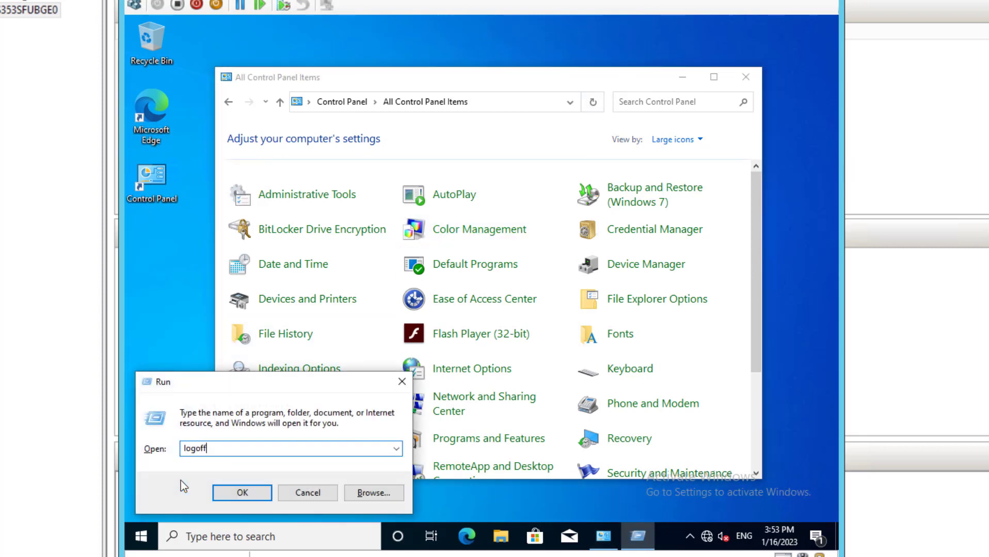
{"action": "key", "text": "Return"}
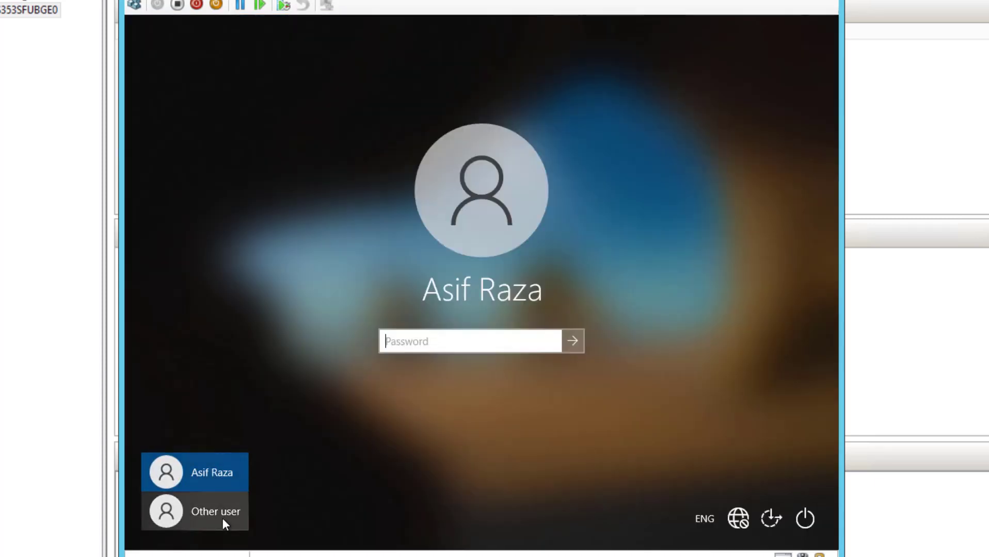
{"action": "left_click", "coordinate": [231, 512]}
{"action": "type", "text": "ali"}
{"action": "key", "text": "Tab"}
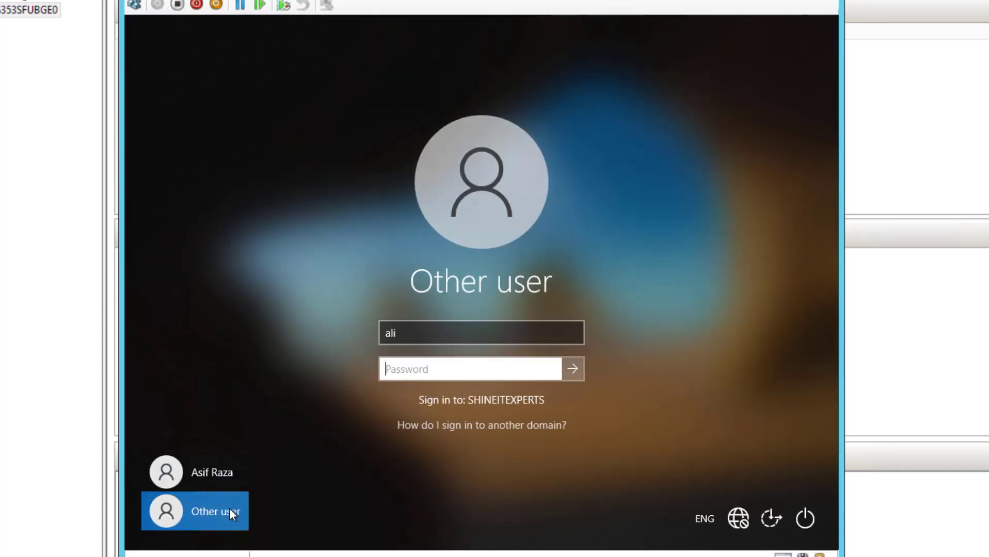
{"action": "type", "text": "••••••••"}
{"action": "key", "text": "Return"}
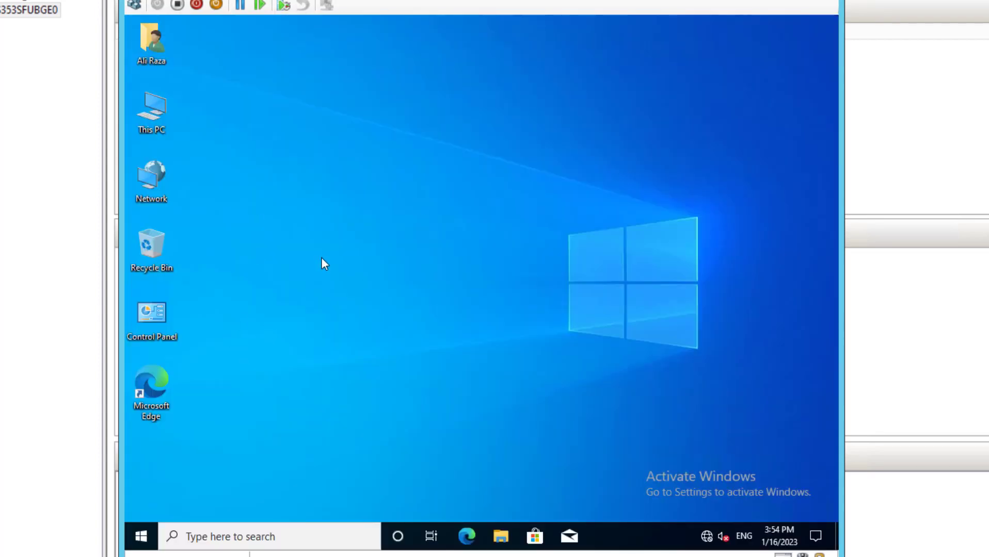
Step: Try to open Control Panel from this user's desktop, dismiss the restriction message, and log off with the logoff command
{"action": "double_click", "coordinate": [157, 323]}
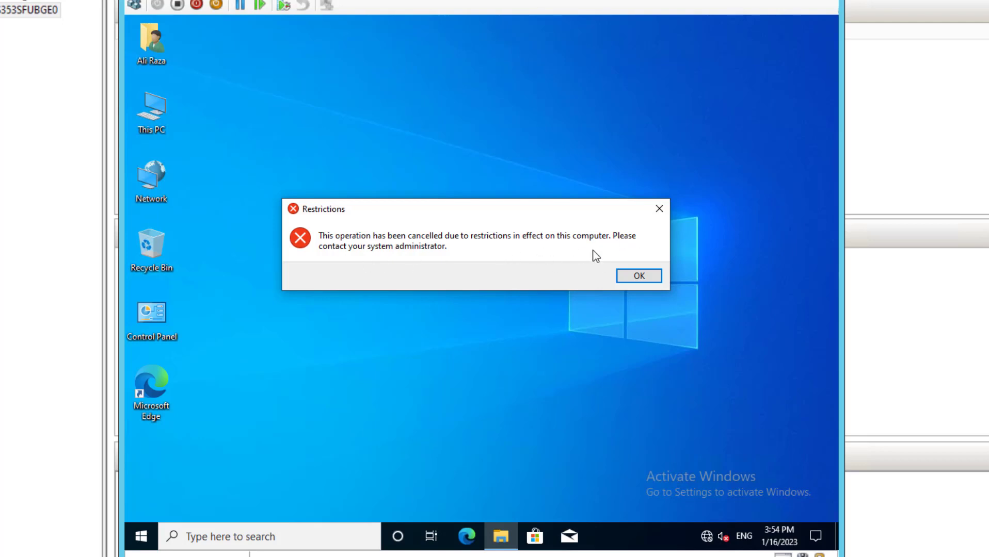
{"action": "left_click", "coordinate": [639, 277]}
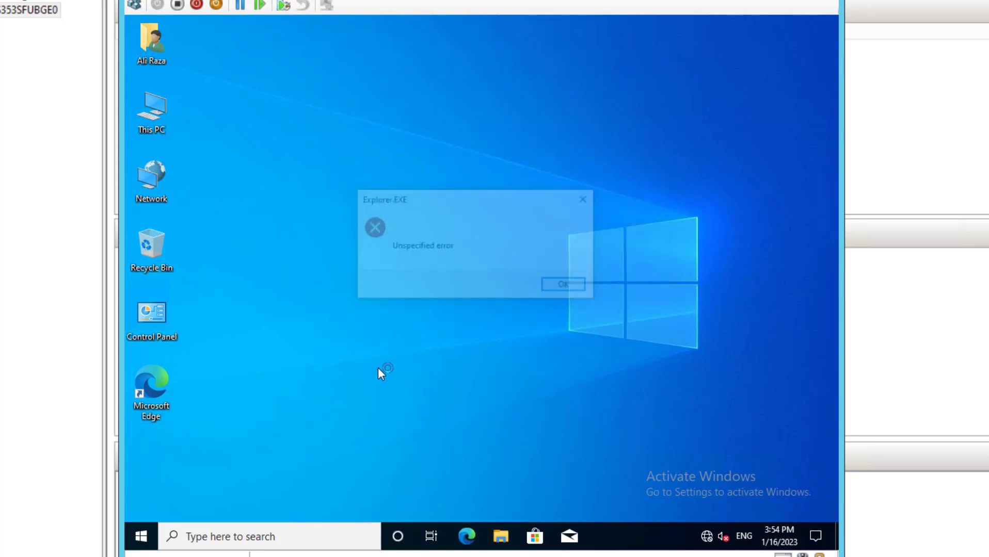
{"action": "key", "text": "super+r"}
{"action": "type", "text": "logo"}
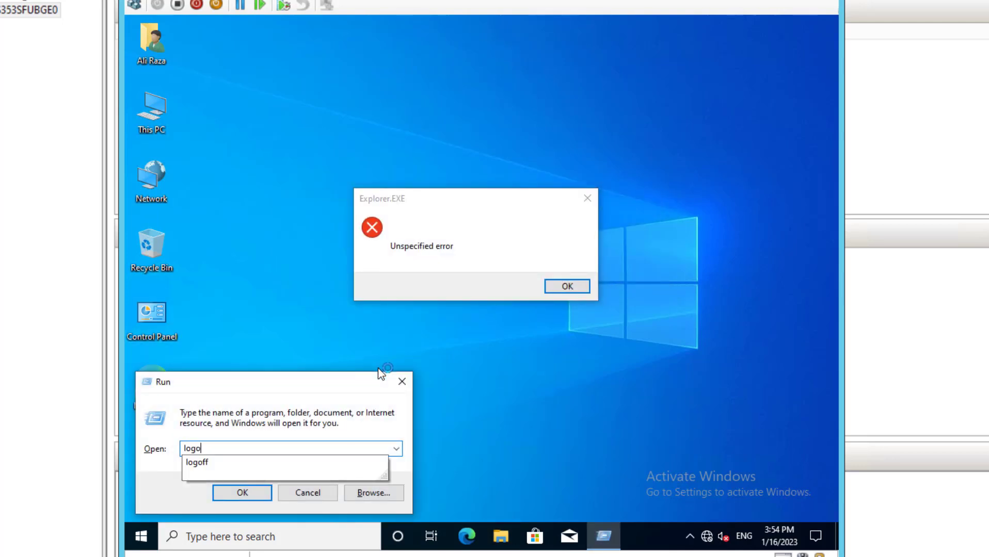
{"action": "type", "text": "ff"}
{"action": "key", "text": "Return"}
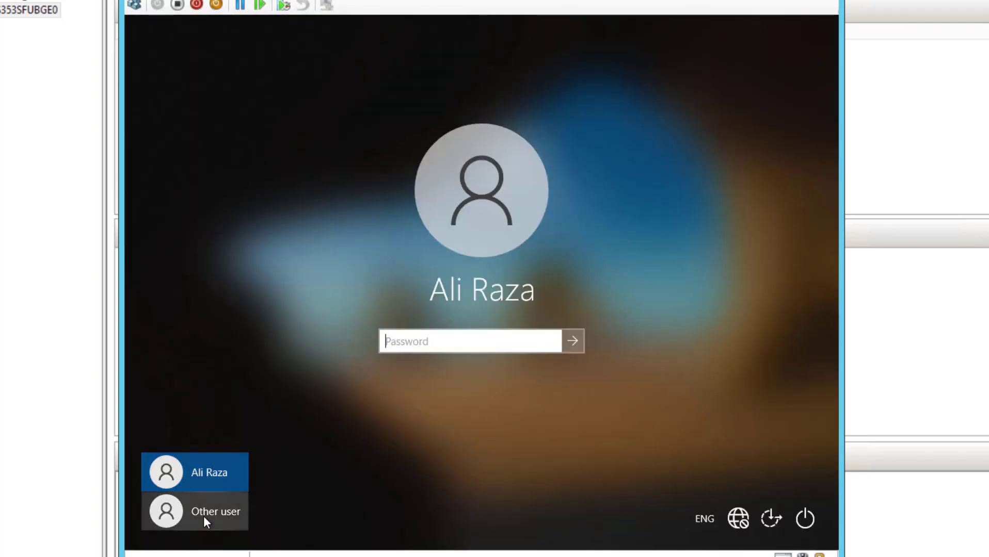
Step: Sign back in as the HR user with the username and account password, and open Control Panel from the desktop
{"action": "left_click", "coordinate": [203, 517]}
{"action": "type", "text": "asif"}
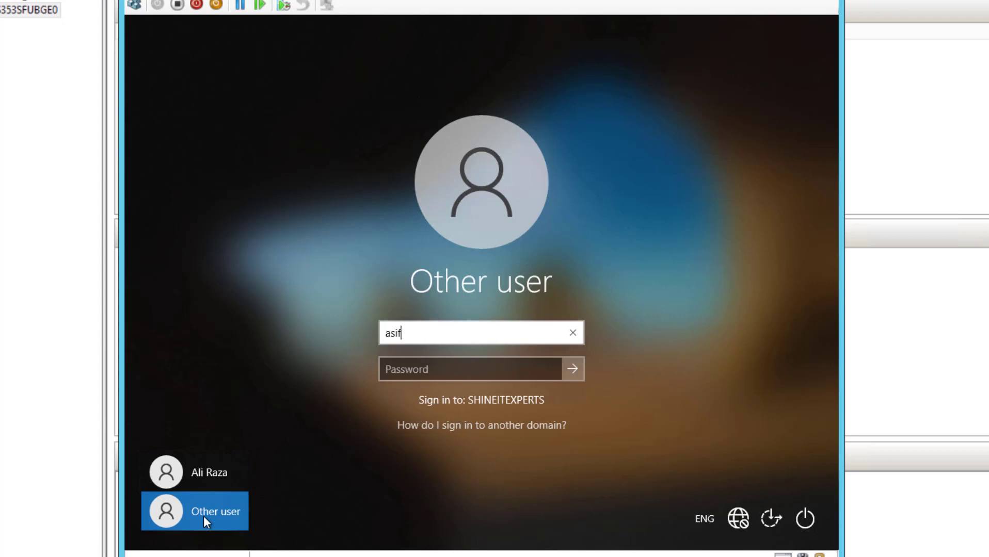
{"action": "key", "text": "Tab"}
{"action": "type", "text": "•••••••••"}
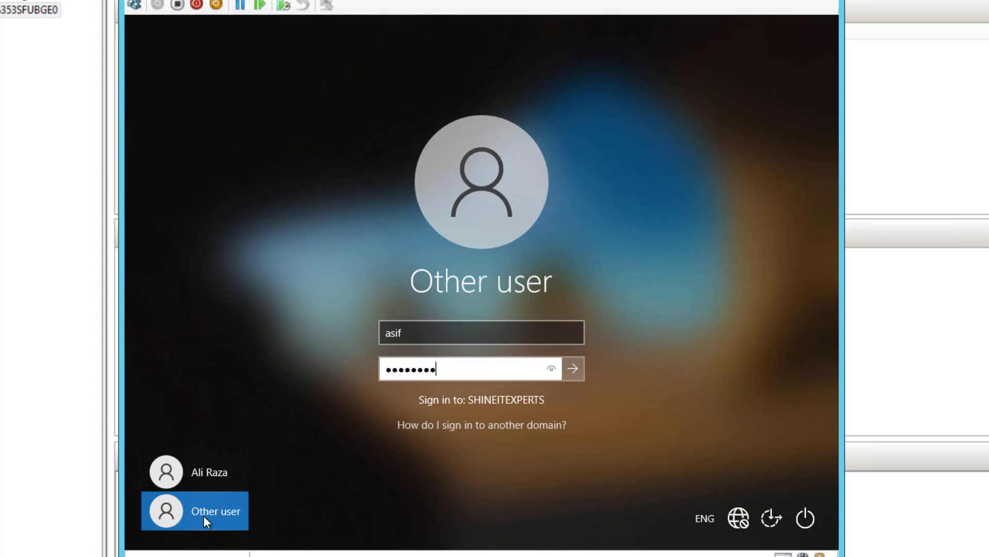
{"action": "key", "text": "Return"}
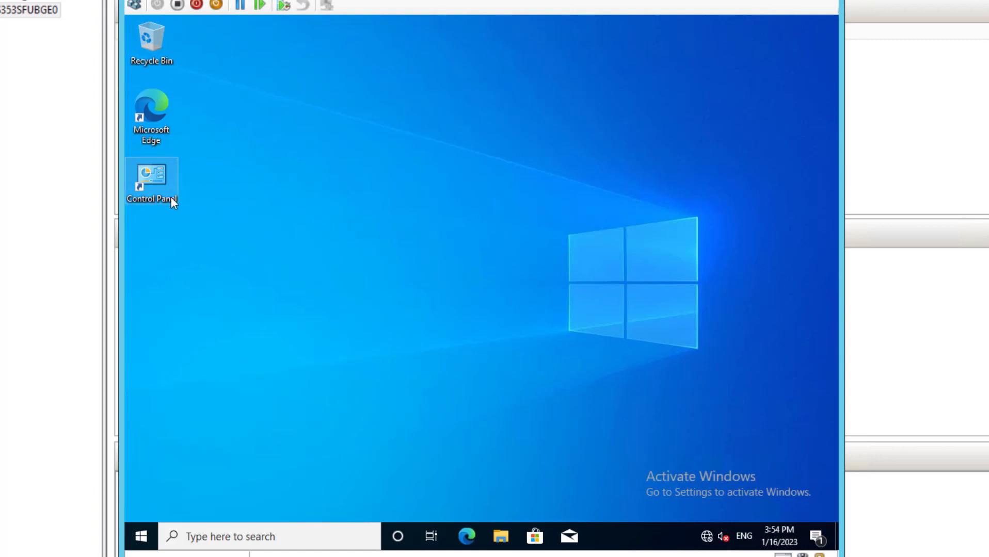
{"action": "double_click", "coordinate": [151, 178]}
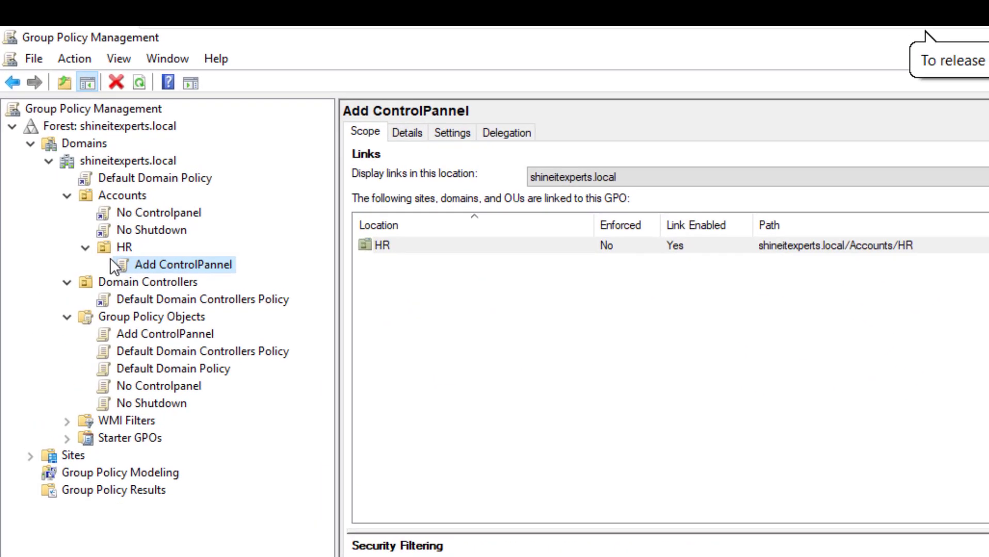
Step: Switch to Group Policy Management and view the GPOs linked to Accounts and the scope of its No Controlpanel link
{"action": "left_click", "coordinate": [127, 195]}
{"action": "left_click", "coordinate": [170, 219]}
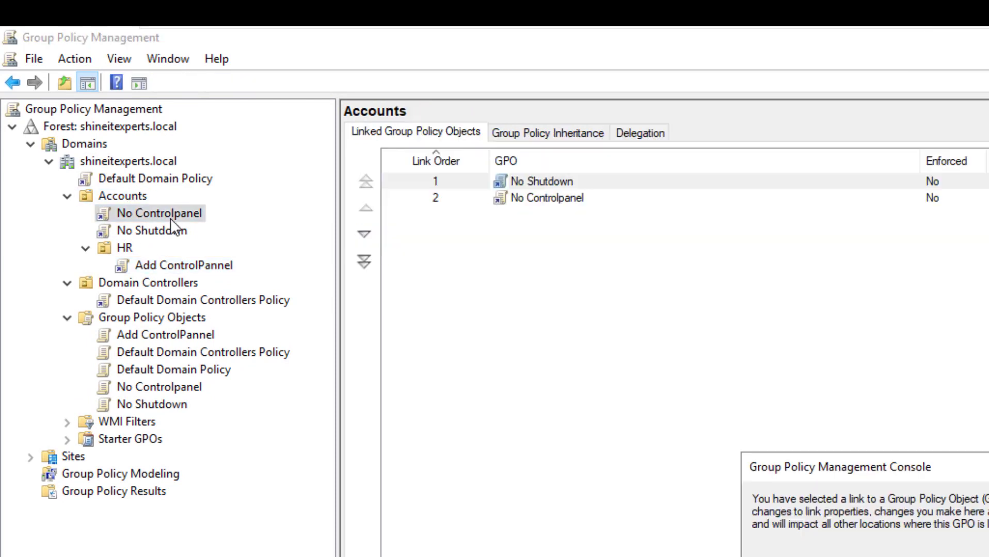
{"action": "left_click", "coordinate": [987, 555]}
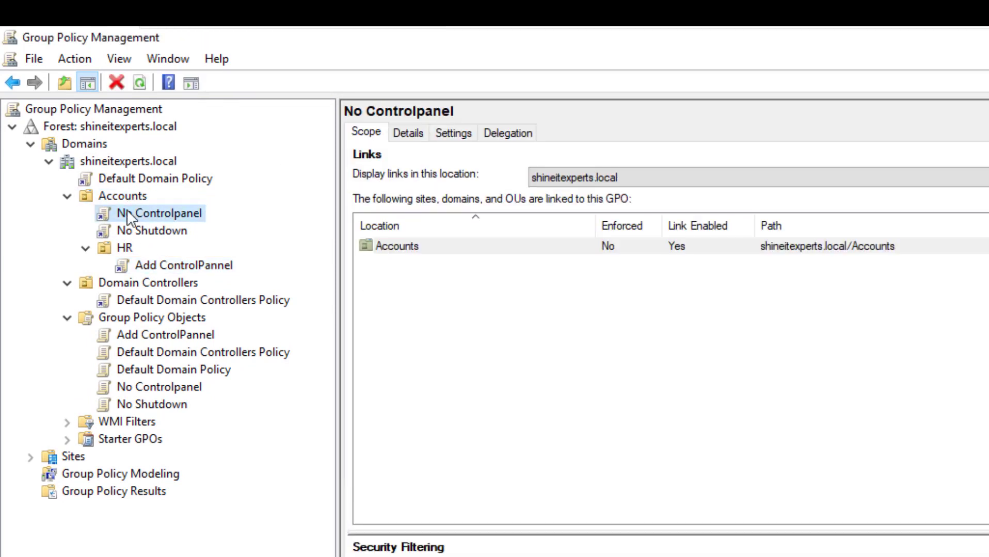
Step: Examine the group policy inheritance of the HR organizational unit and the scope of its Add ControlPannel link
{"action": "left_click", "coordinate": [123, 249]}
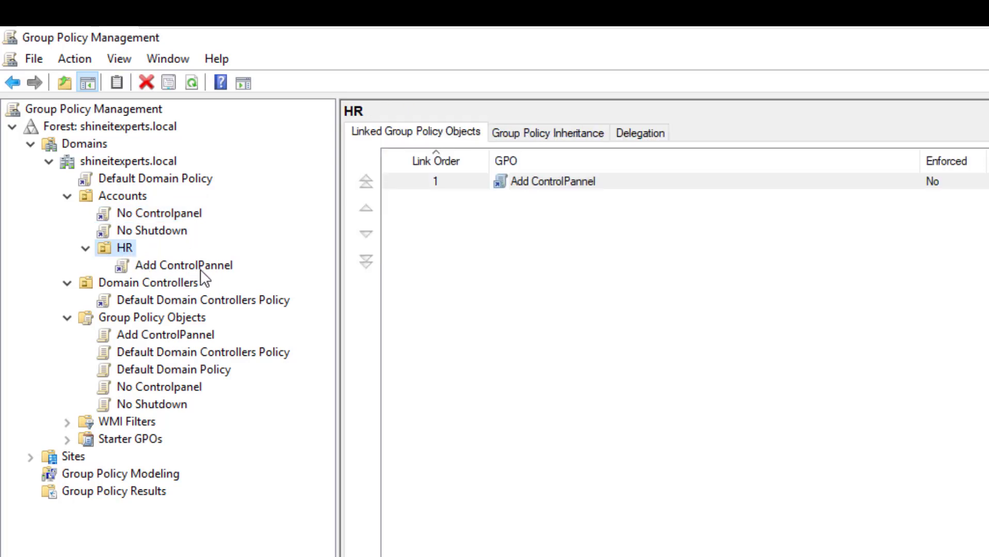
{"action": "left_click", "coordinate": [572, 132]}
{"action": "left_click", "coordinate": [124, 266]}
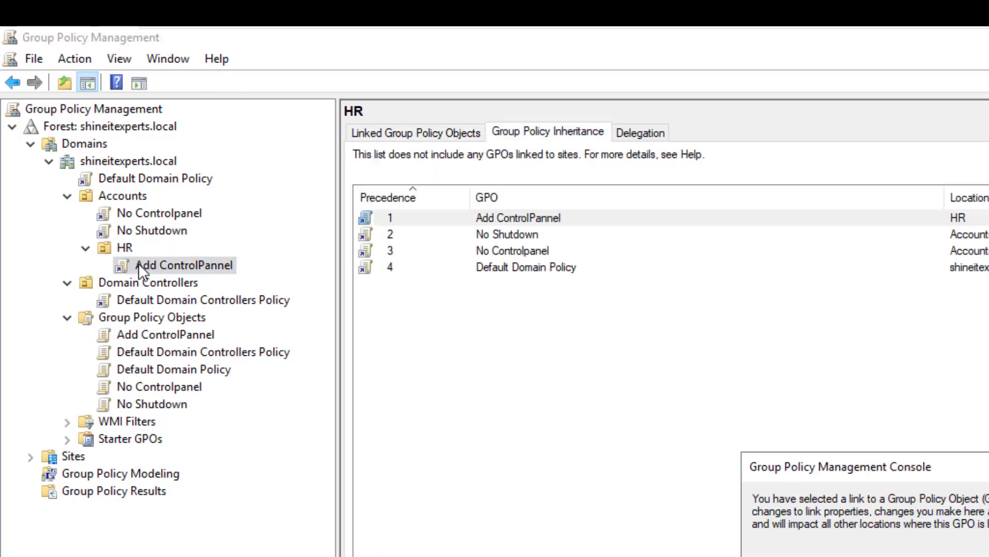
{"action": "key", "text": "Return"}
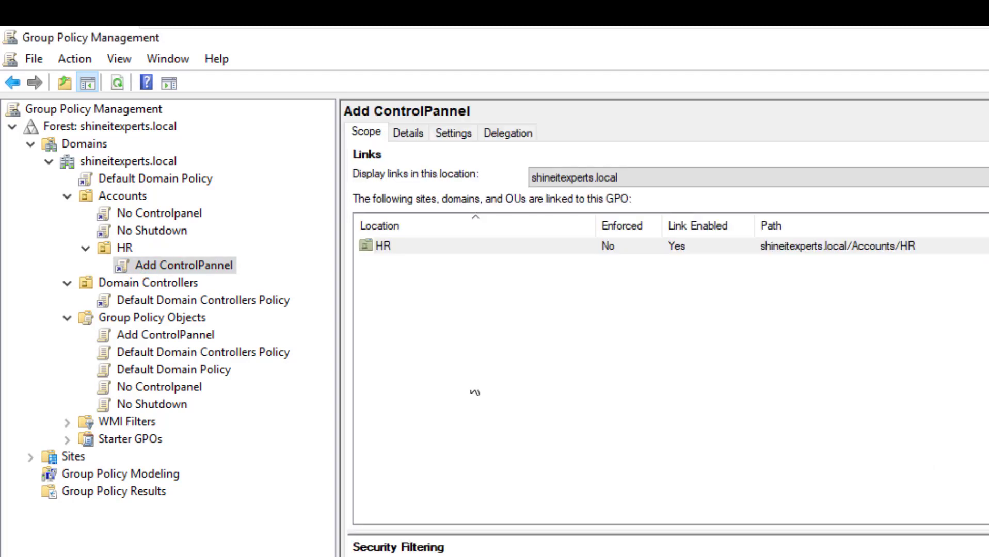
{"action": "left_click", "coordinate": [121, 248]}
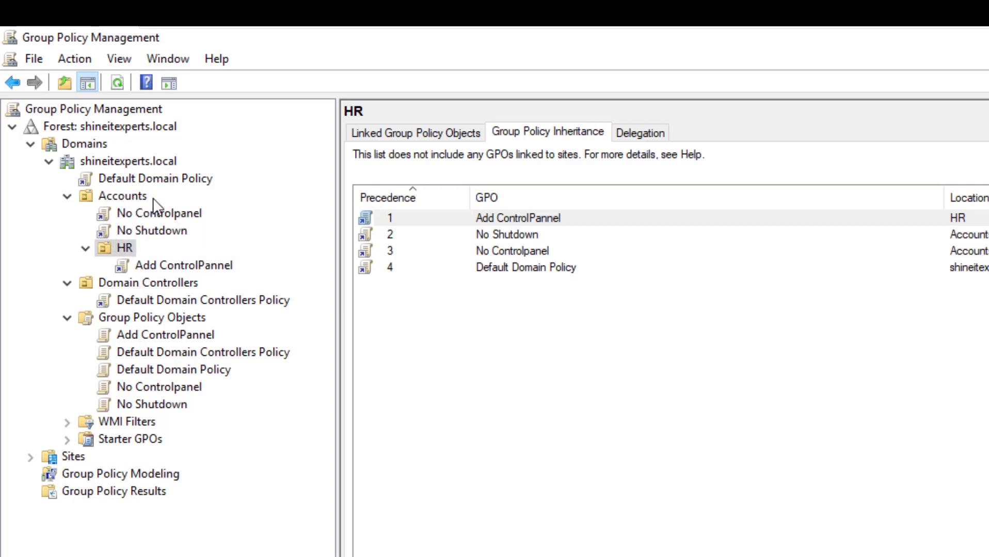
Step: Review the policy inheritance of Accounts, and compare the scopes of the No Controlpanel and Add ControlPannel links
{"action": "left_click", "coordinate": [125, 195]}
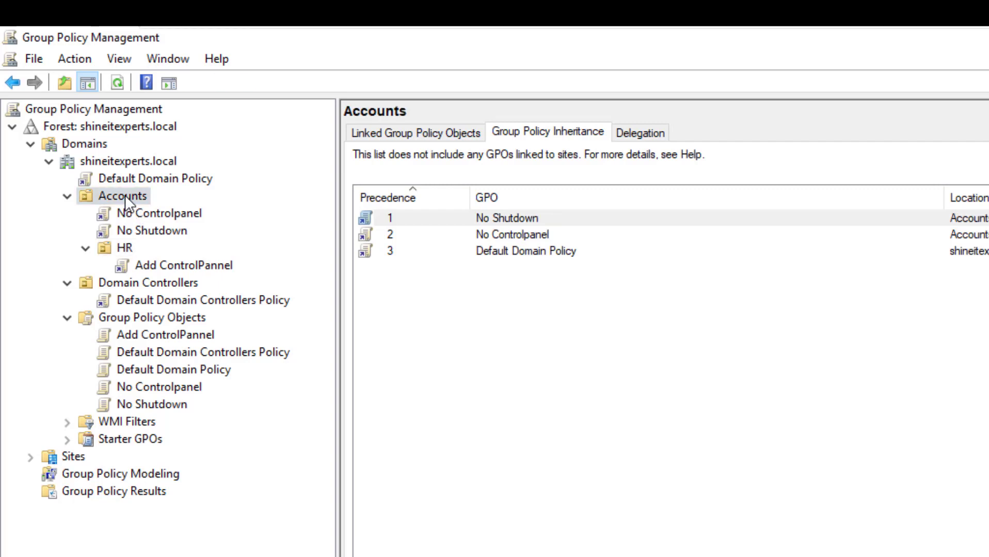
{"action": "left_click", "coordinate": [178, 214]}
{"action": "key", "text": "Return"}
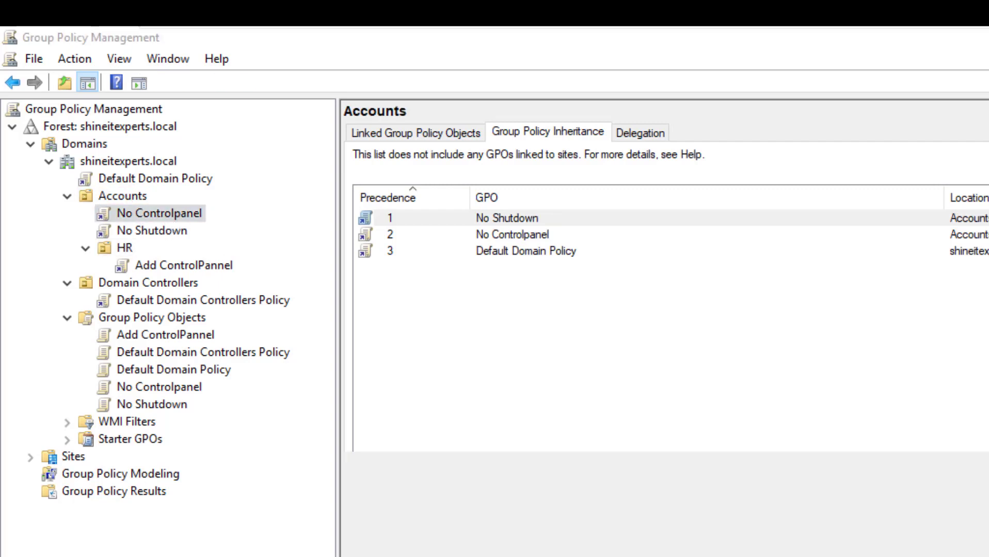
{"action": "left_click", "coordinate": [203, 264]}
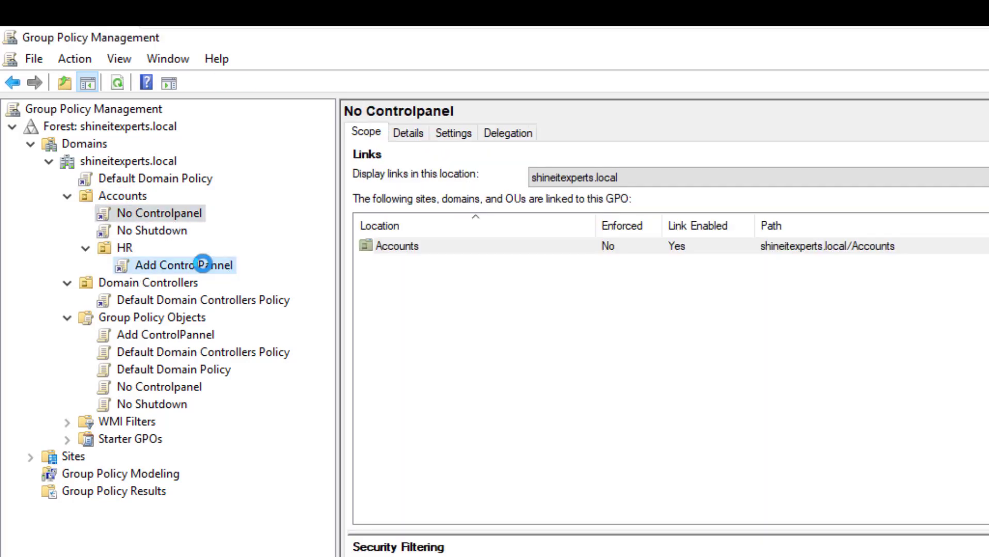
{"action": "key", "text": "Return"}
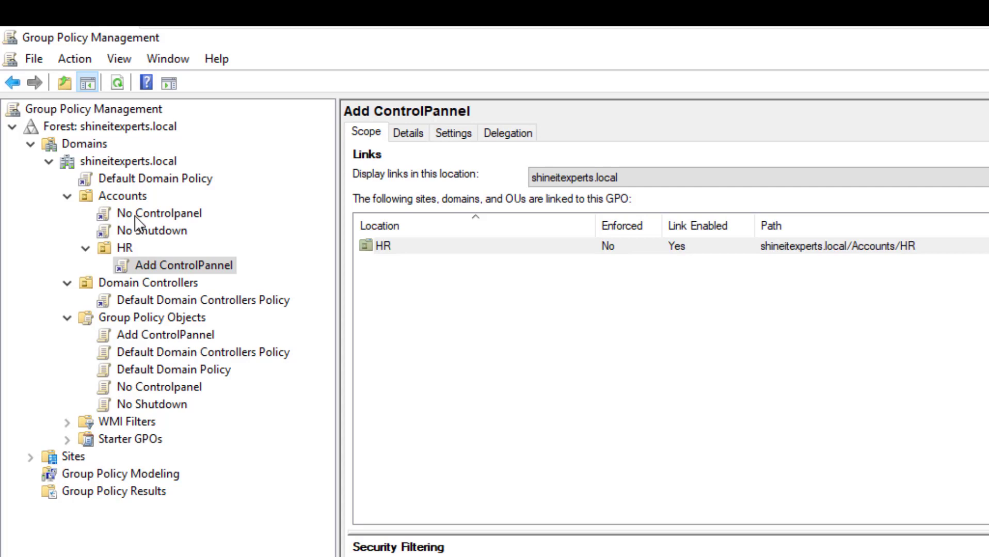
Step: Enforce the No Controlpanel GPO link on the Accounts organizational unit
{"action": "left_click", "coordinate": [148, 213]}
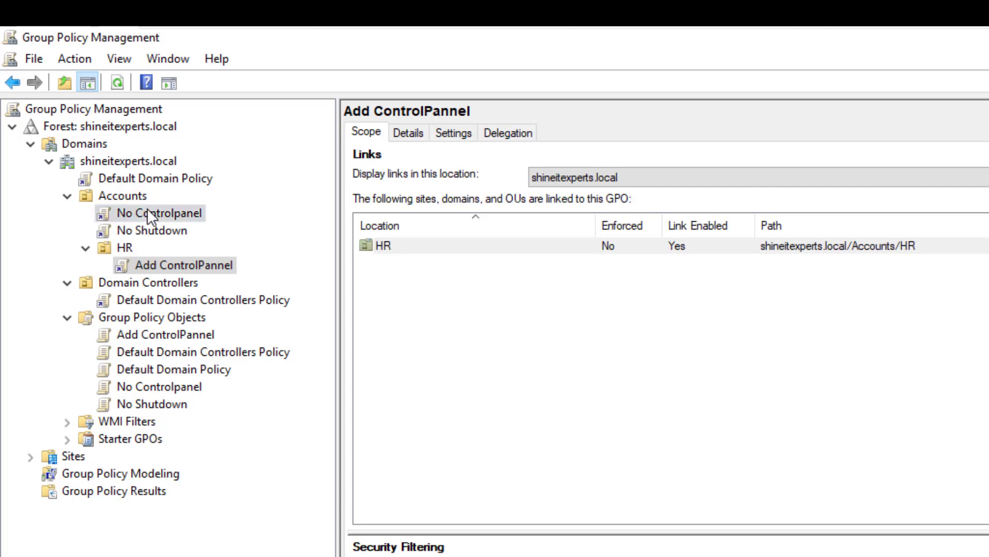
{"action": "key", "text": "Return"}
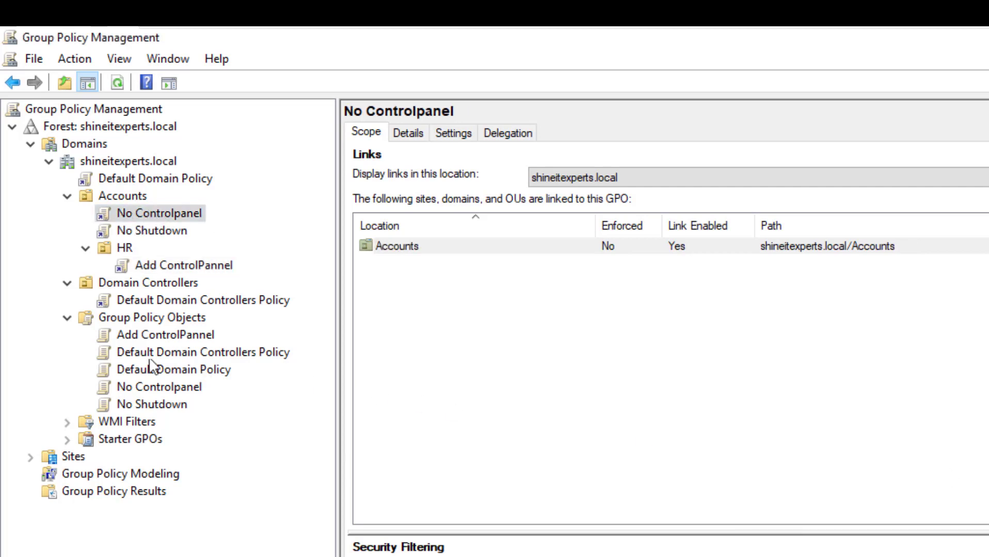
{"action": "right_click", "coordinate": [146, 213]}
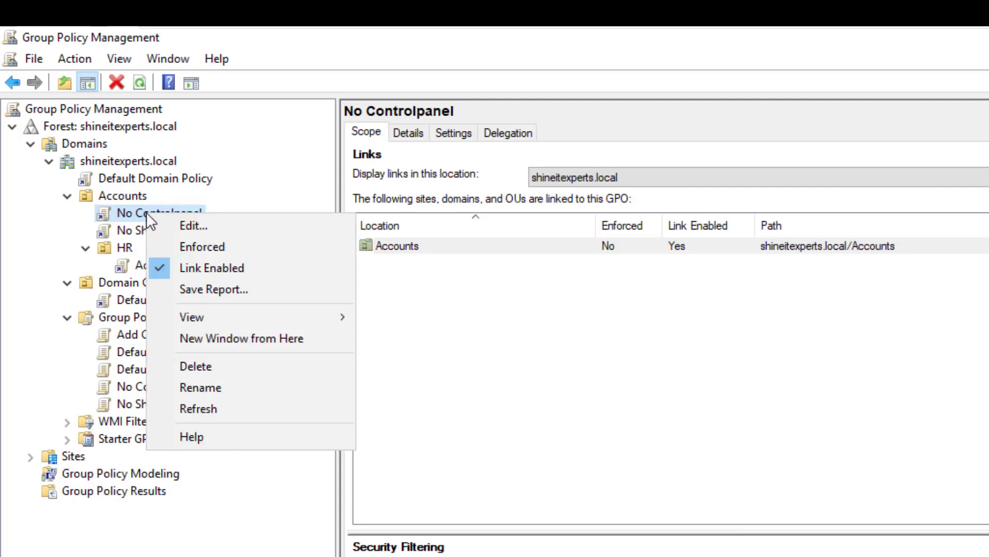
{"action": "left_click", "coordinate": [230, 248]}
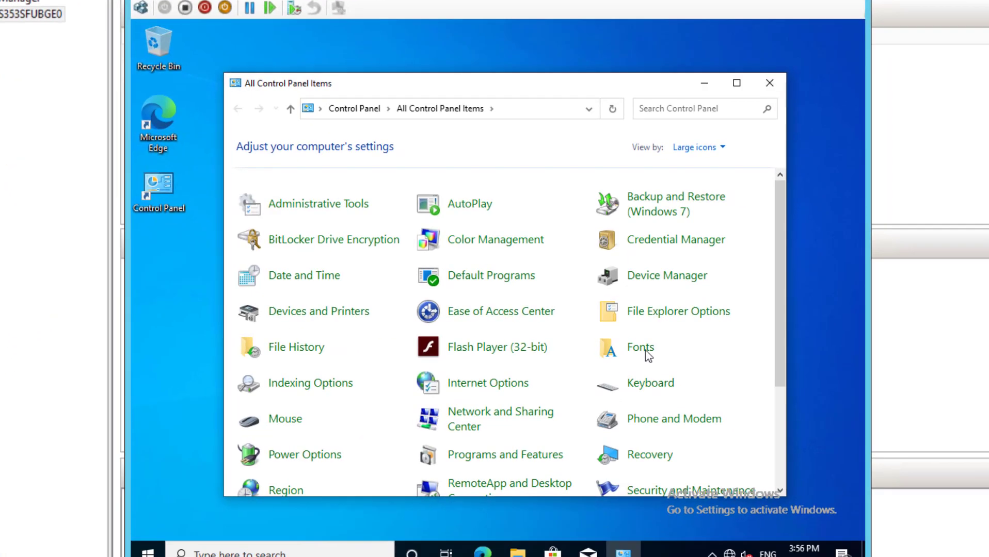
Step: Switch to the client, close the Control Panel window, and run gpupdate to refresh the HR user's policies
{"action": "left_click", "coordinate": [769, 83]}
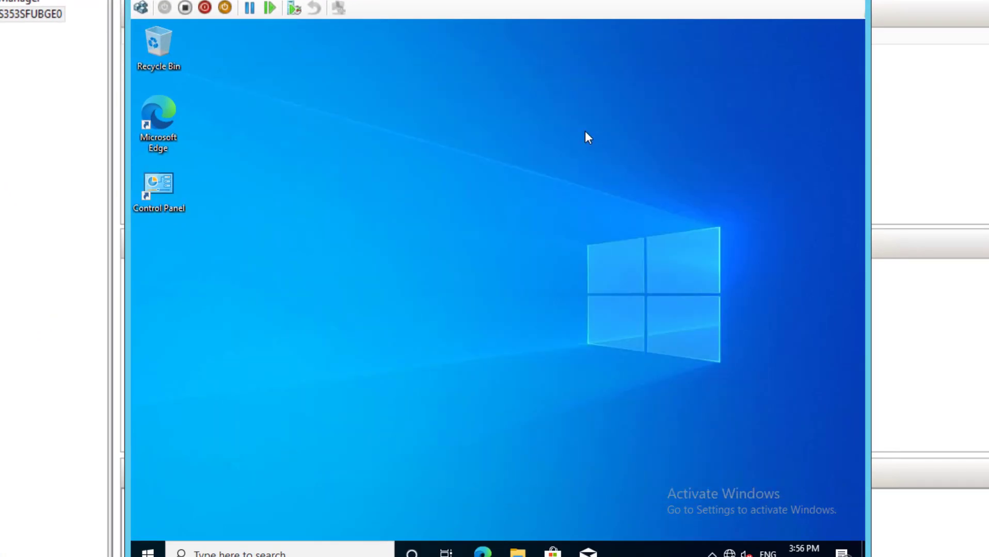
{"action": "key", "text": "super+r"}
{"action": "type", "text": "gpupdate"}
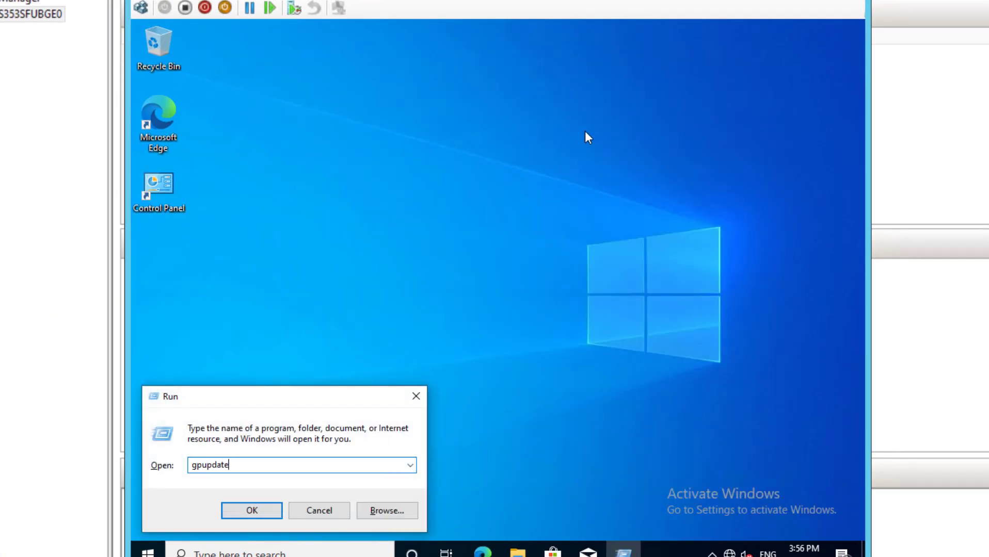
{"action": "key", "text": "Return"}
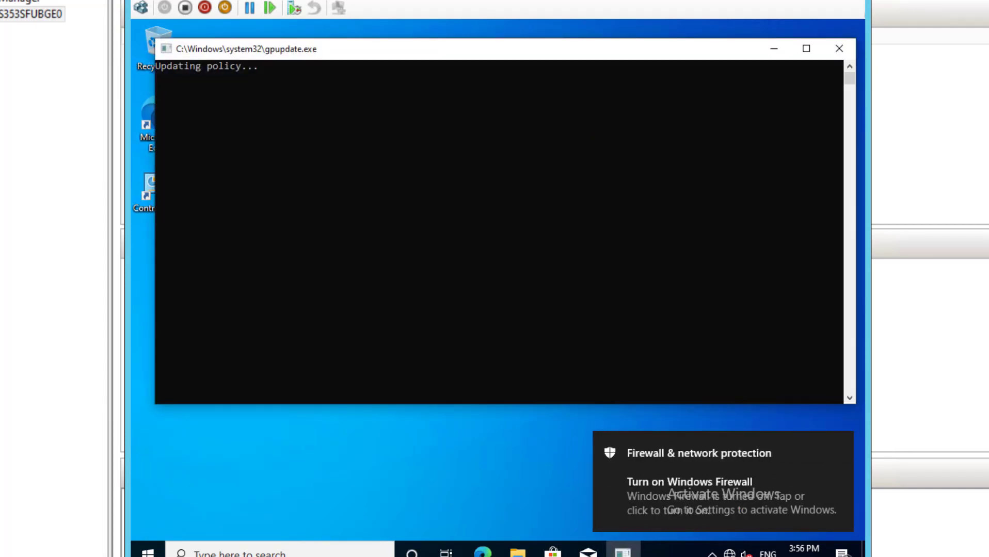
Step: Close the gpupdate window on the client, try to open Control Panel, and dismiss the restriction message
{"action": "left_click", "coordinate": [567, 317]}
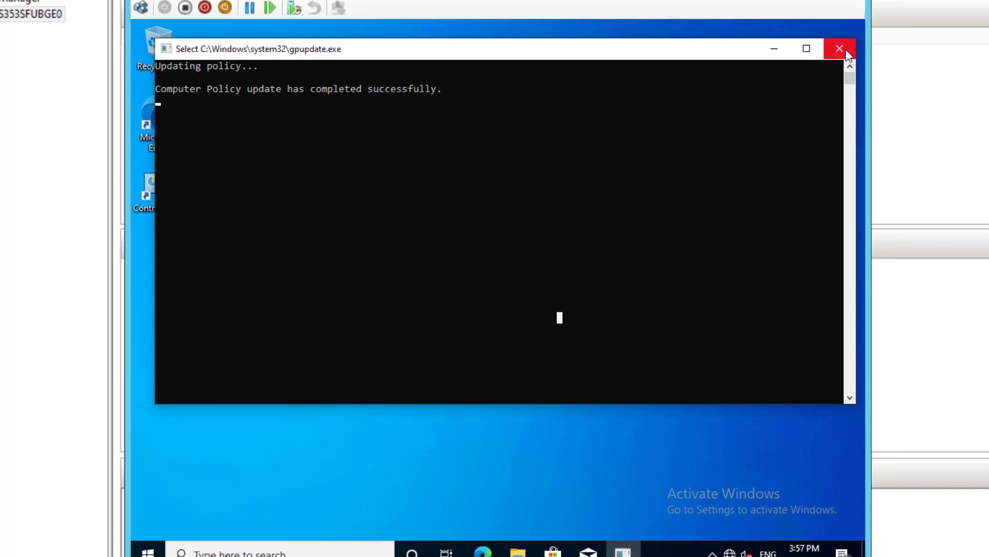
{"action": "left_click", "coordinate": [839, 48]}
{"action": "double_click", "coordinate": [159, 192]}
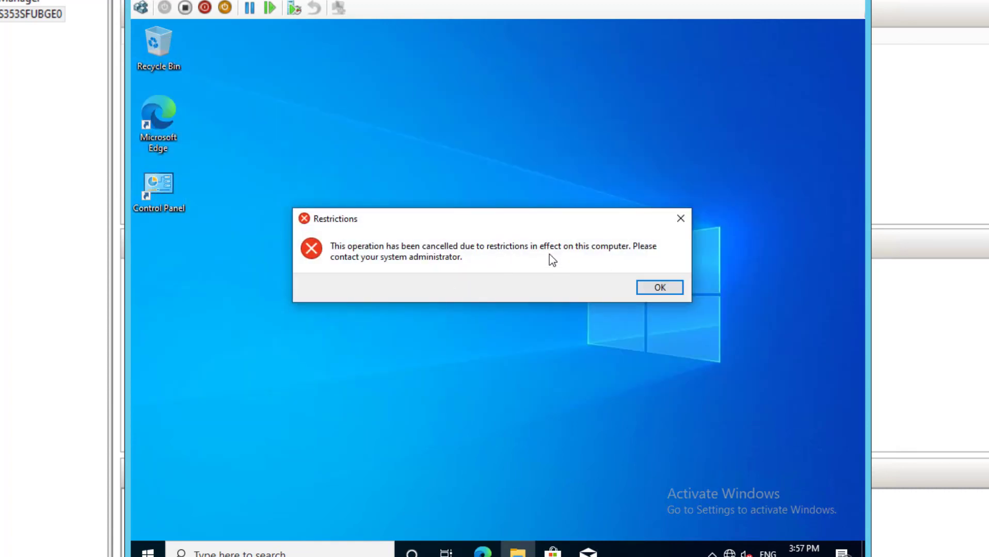
{"action": "left_click", "coordinate": [661, 287]}
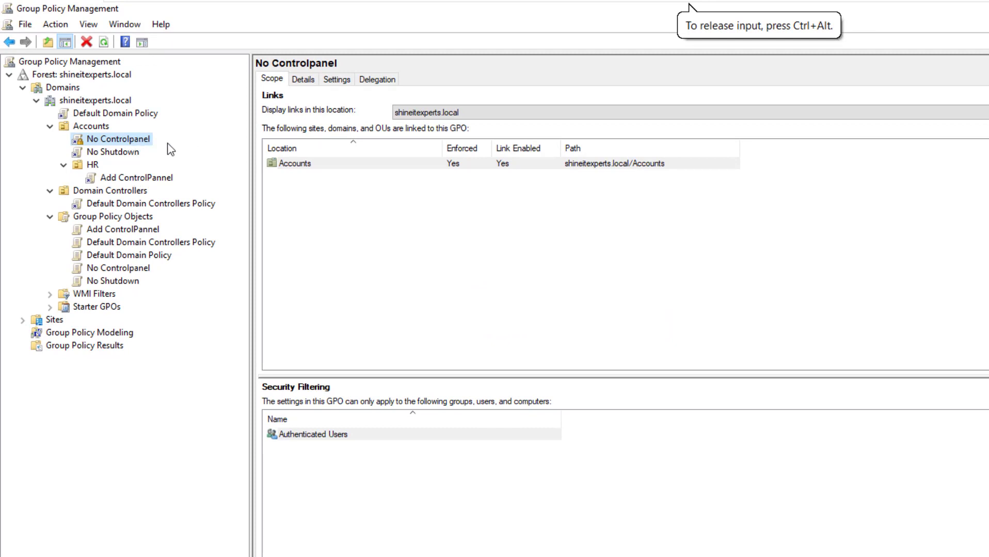
Step: Turn off Enforced on the No Controlpanel link under Accounts, and block inheritance on the HR organizational unit
{"action": "right_click", "coordinate": [123, 139]}
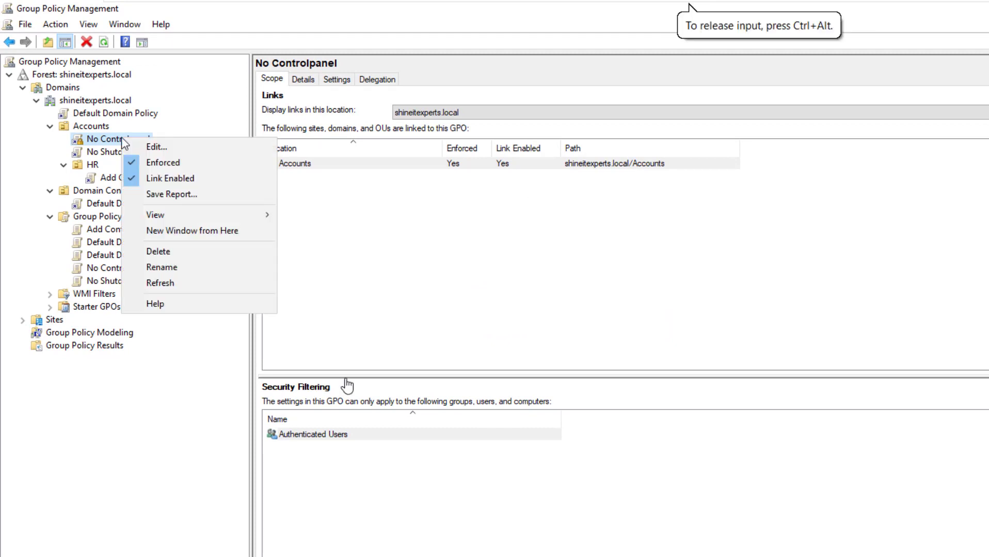
{"action": "left_click", "coordinate": [169, 166]}
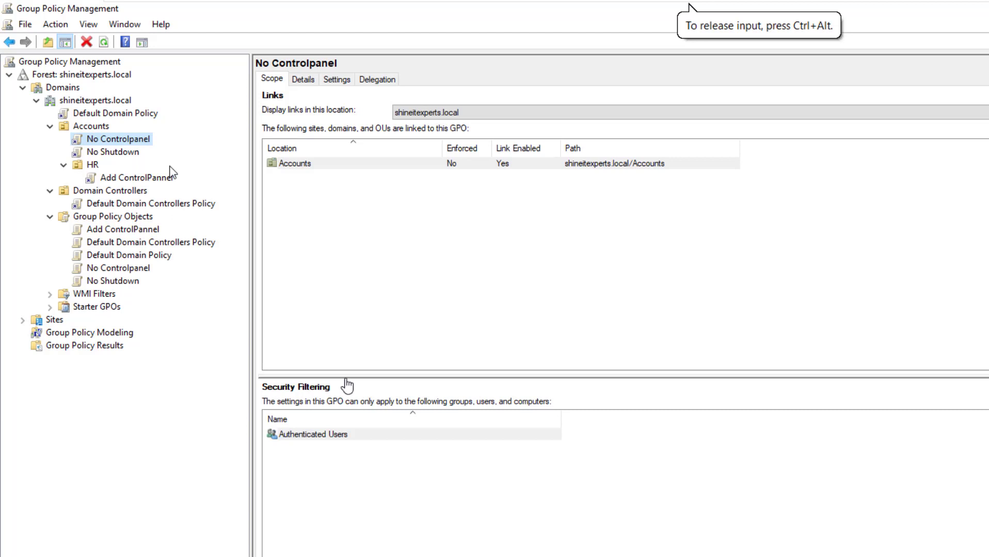
{"action": "left_click", "coordinate": [92, 166]}
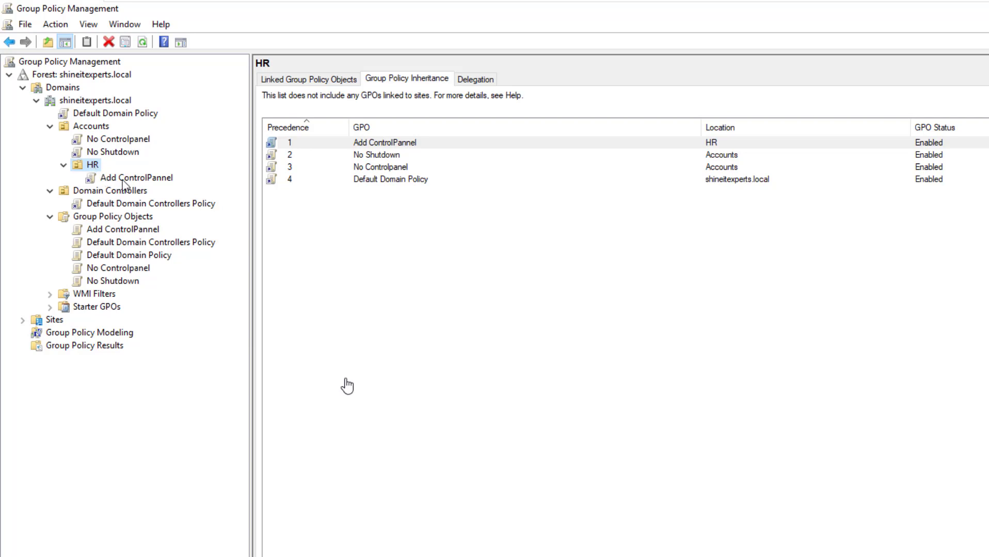
{"action": "right_click", "coordinate": [93, 167]}
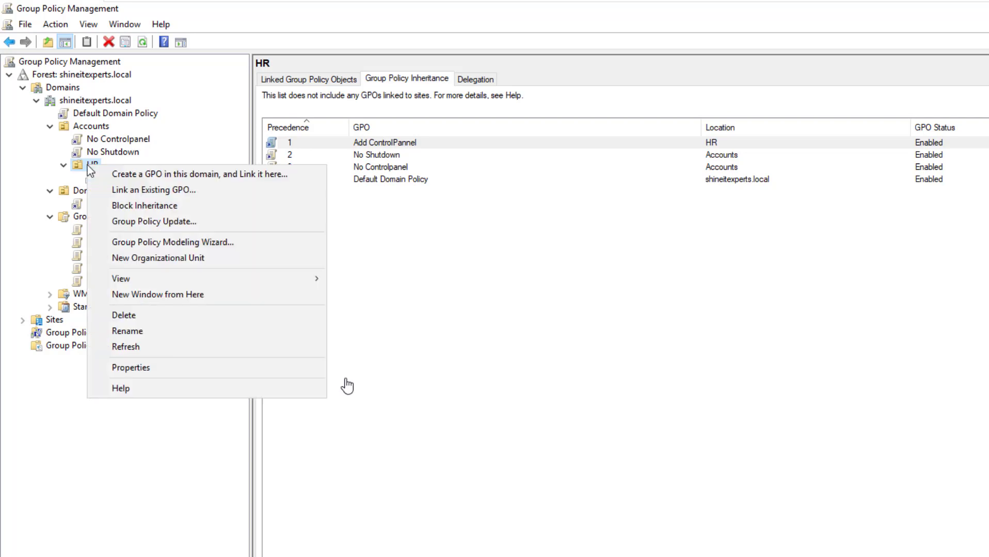
{"action": "left_click", "coordinate": [169, 207]}
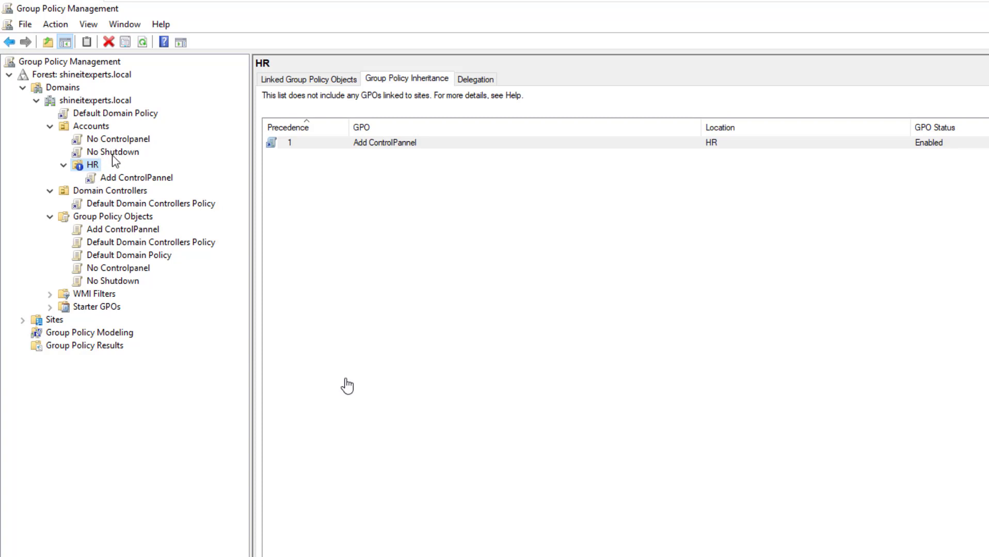
Step: Review the HR organizational unit's linked group policy objects and its group policy inheritance
{"action": "left_click", "coordinate": [309, 80]}
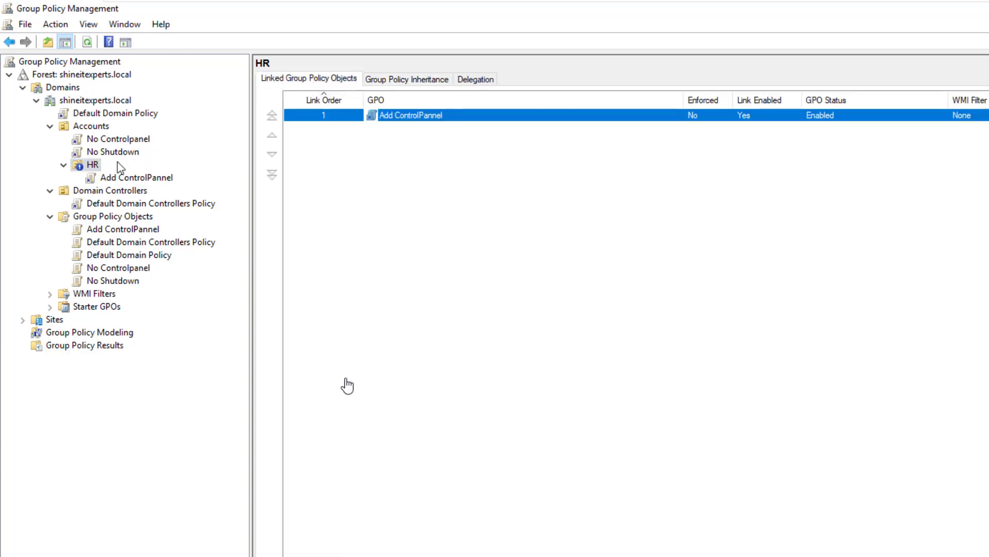
{"action": "left_click", "coordinate": [380, 120]}
{"action": "left_click", "coordinate": [416, 80]}
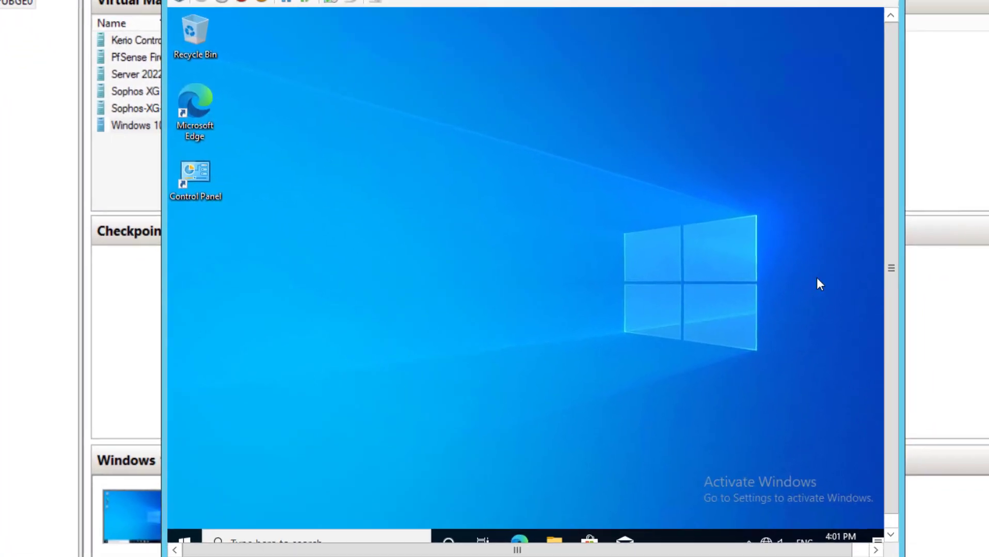
Step: Switch to the Windows 10 client and run gpupdate to refresh the HR user's policies
{"action": "key", "text": "super+r"}
{"action": "type", "text": "gpupdate"}
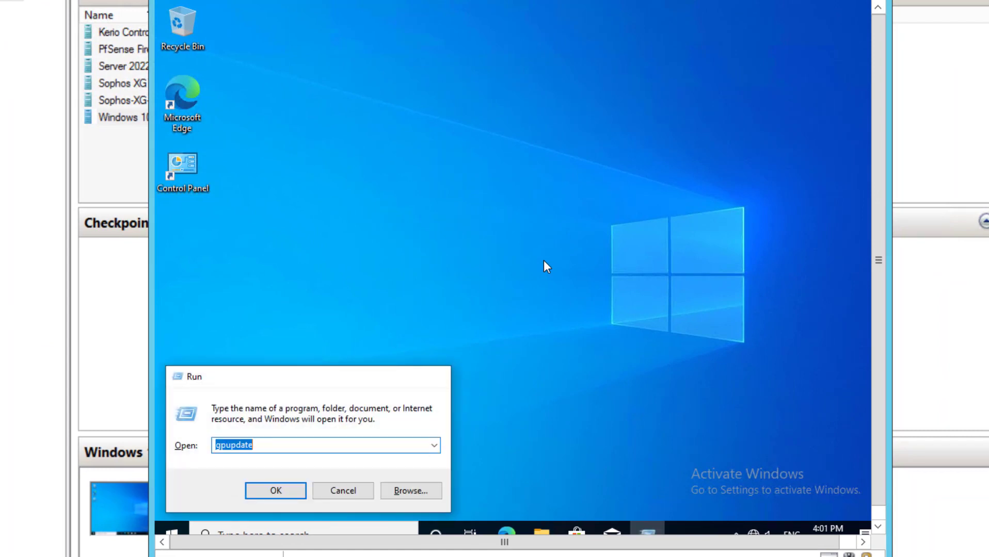
{"action": "key", "text": "Return"}
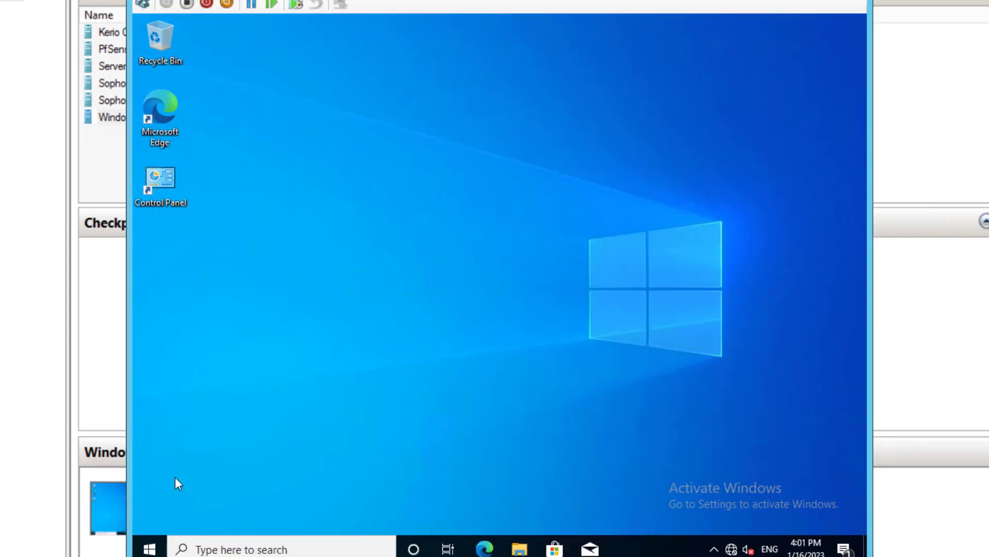
Step: Check the client's available power options, and test access to Control Panel before closing it
{"action": "left_click", "coordinate": [149, 548]}
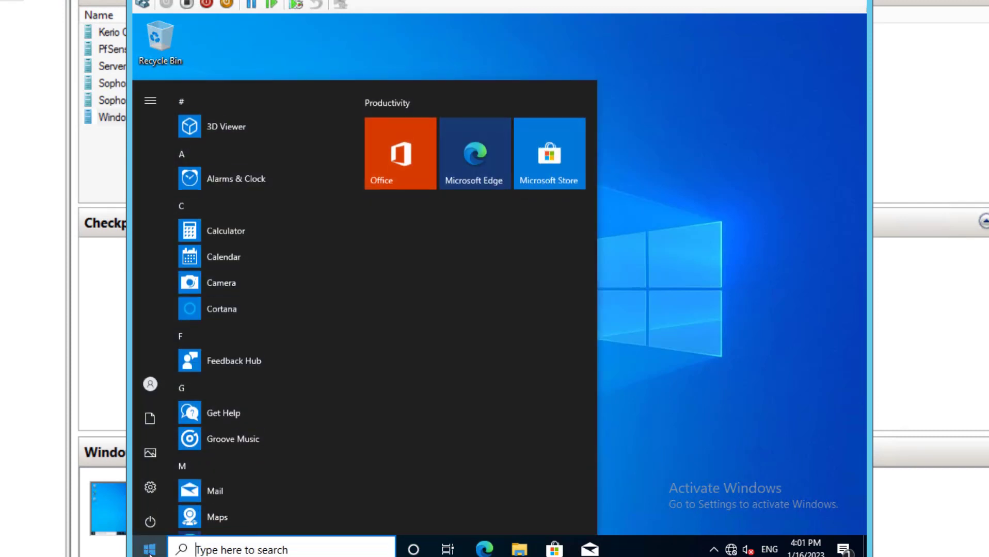
{"action": "left_click", "coordinate": [153, 514]}
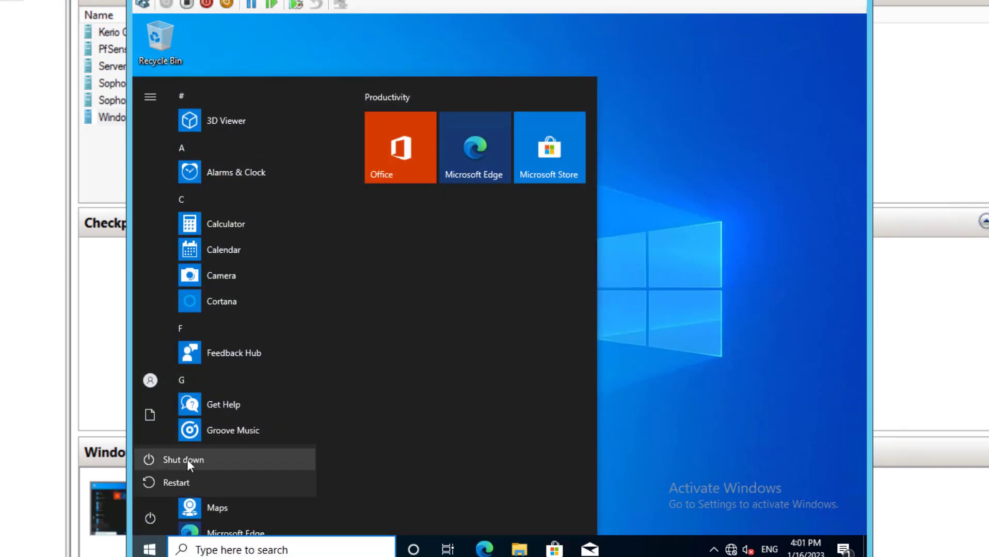
{"action": "left_click", "coordinate": [667, 308]}
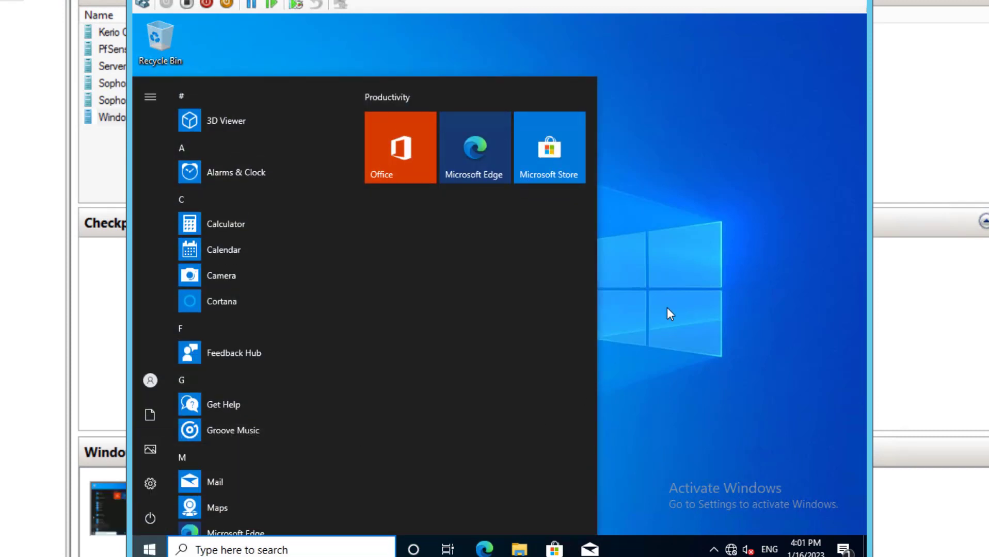
{"action": "left_click", "coordinate": [842, 126]}
{"action": "double_click", "coordinate": [163, 186]}
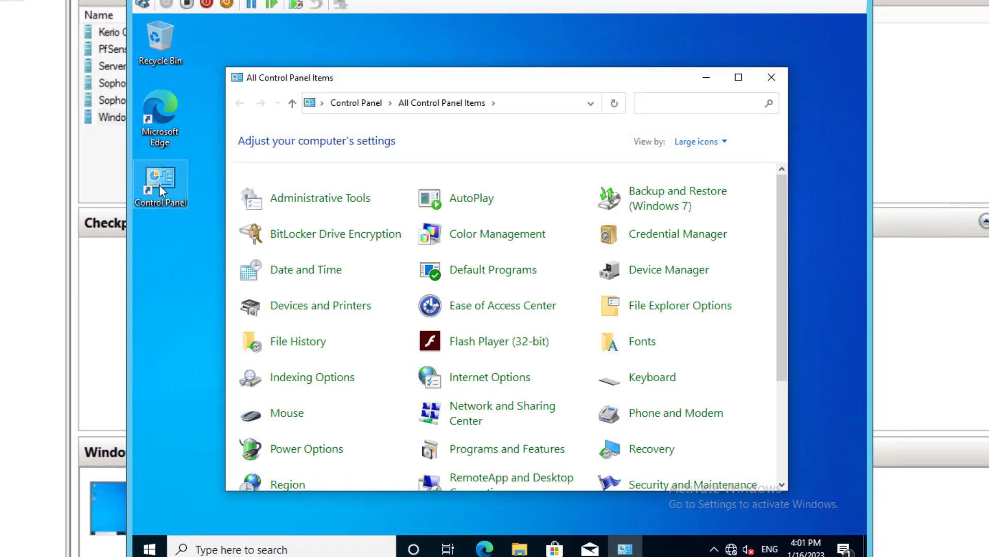
{"action": "left_click", "coordinate": [771, 78]}
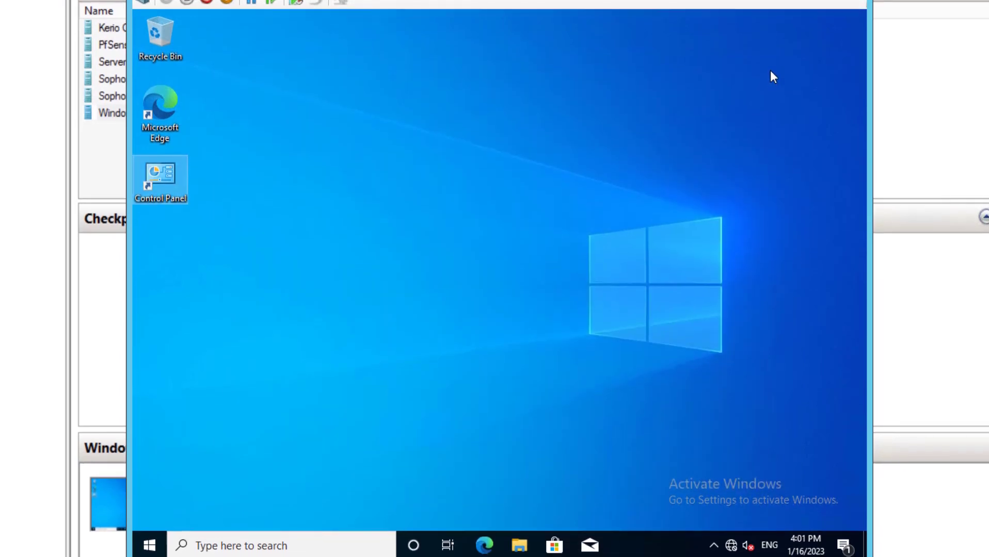